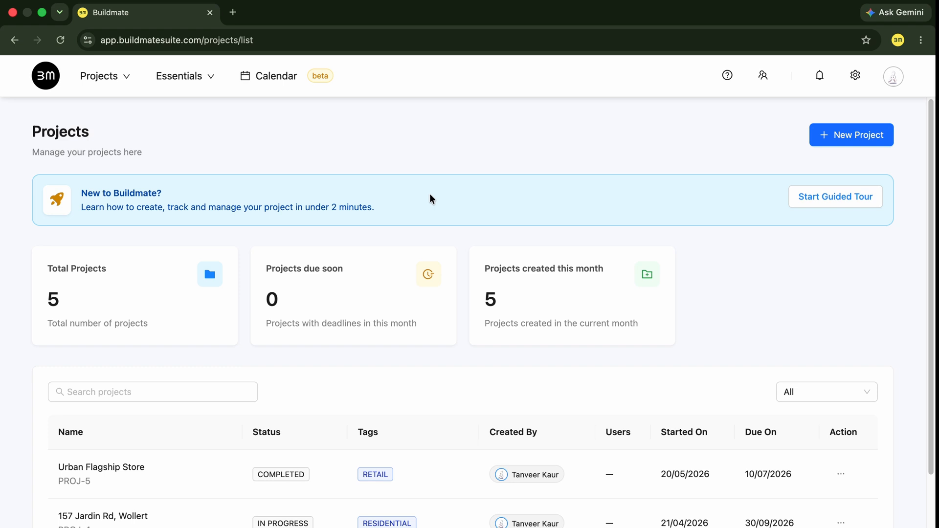
- Open the invoices list
{"action": "left_click", "coordinate": [179, 82]}
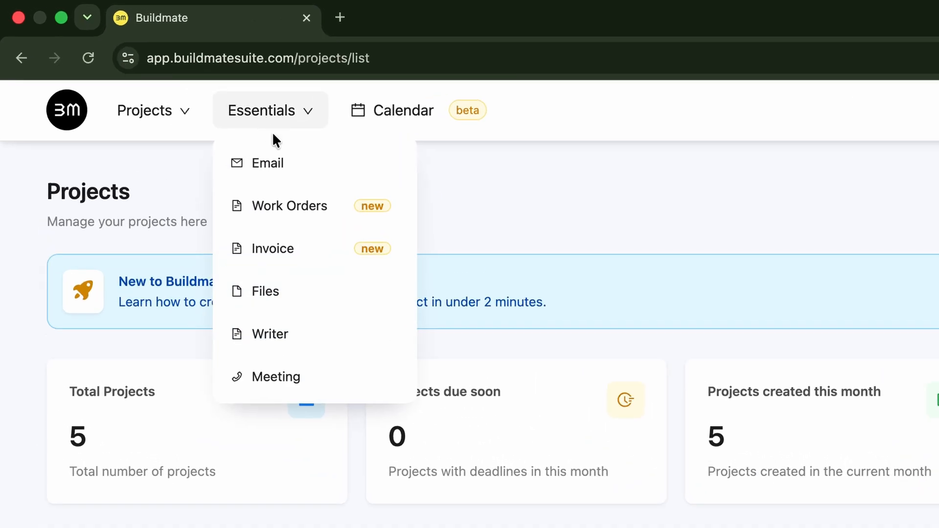
{"action": "left_click", "coordinate": [307, 246]}
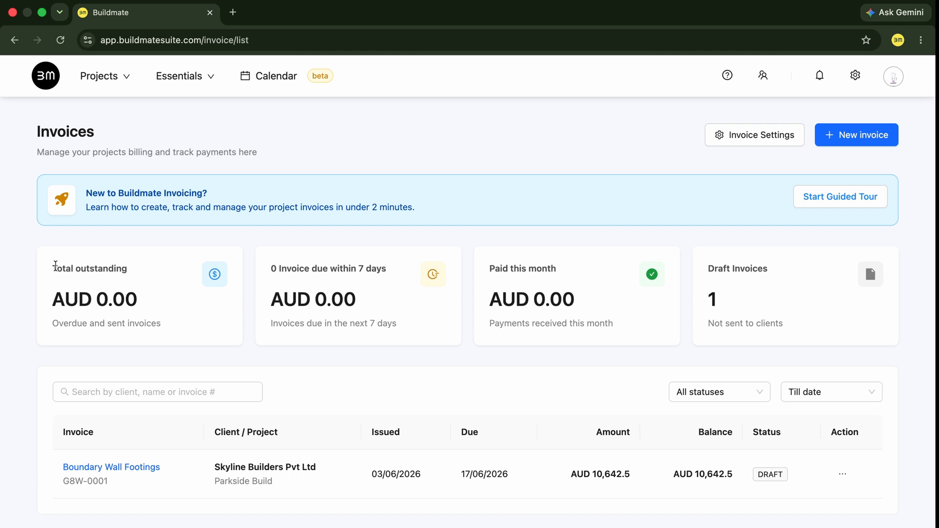
- Review the summary cards for total outstanding, invoices due within 7 days, paid this month and draft invoices
{"action": "left_click_drag", "start_coordinate": [55, 266], "coordinate": [104, 265]}
{"action": "left_click", "coordinate": [106, 266]}
{"action": "left_click_drag", "start_coordinate": [262, 270], "coordinate": [394, 273]}
{"action": "left_click", "coordinate": [397, 272]}
{"action": "left_click_drag", "start_coordinate": [487, 273], "coordinate": [573, 273]}
{"action": "left_click", "coordinate": [573, 273]}
{"action": "left_click_drag", "start_coordinate": [708, 269], "coordinate": [761, 268]}
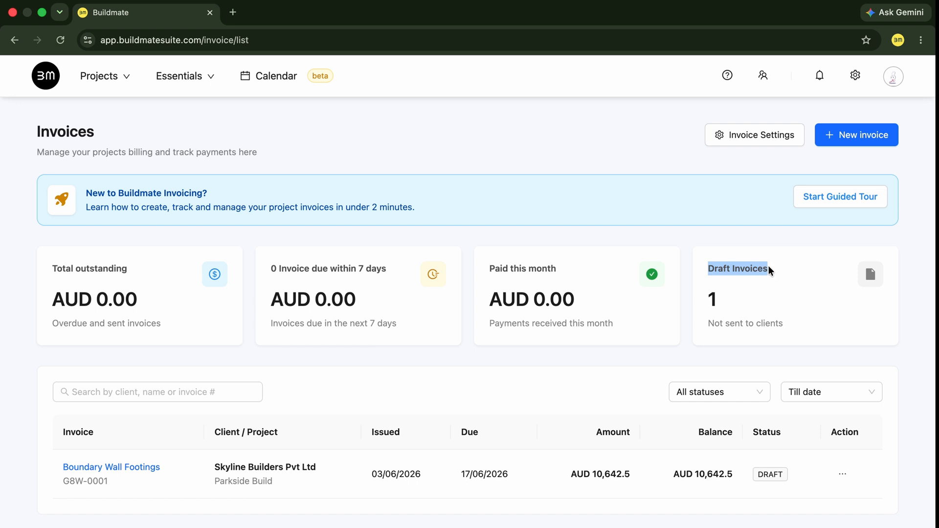
{"action": "left_click", "coordinate": [793, 281]}
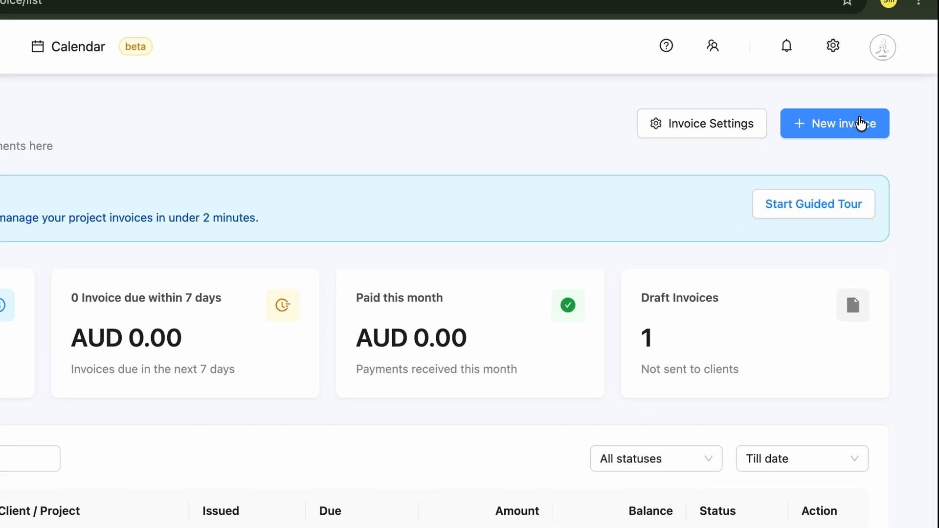
- Start a new invoice and title it "Site Mobilization Deposit"
{"action": "left_click", "coordinate": [851, 113]}
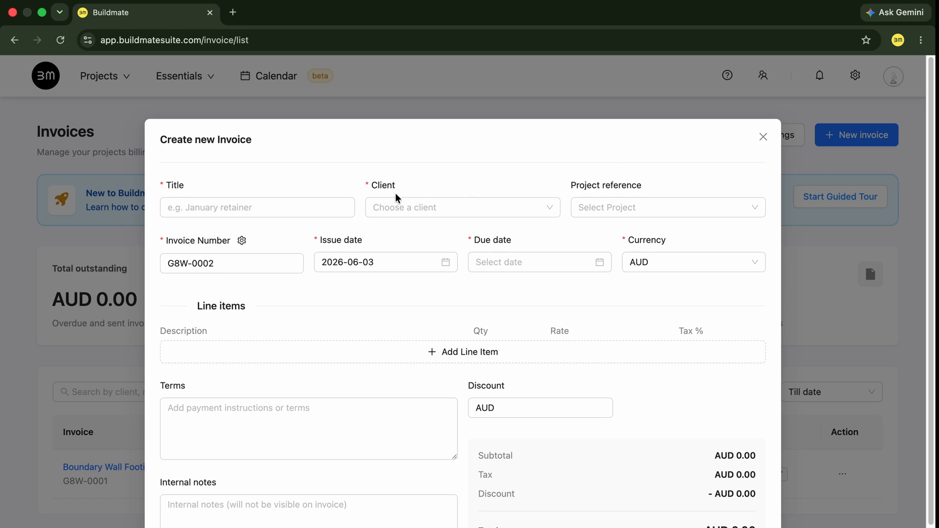
{"action": "left_click", "coordinate": [289, 207]}
{"action": "type", "text": "Site "}
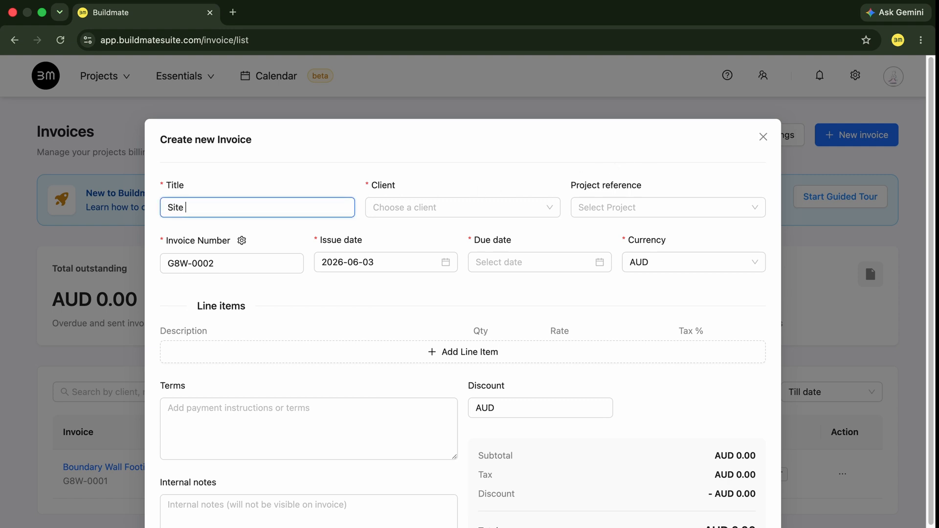
{"action": "type", "text": "Mobilization Deposit"}
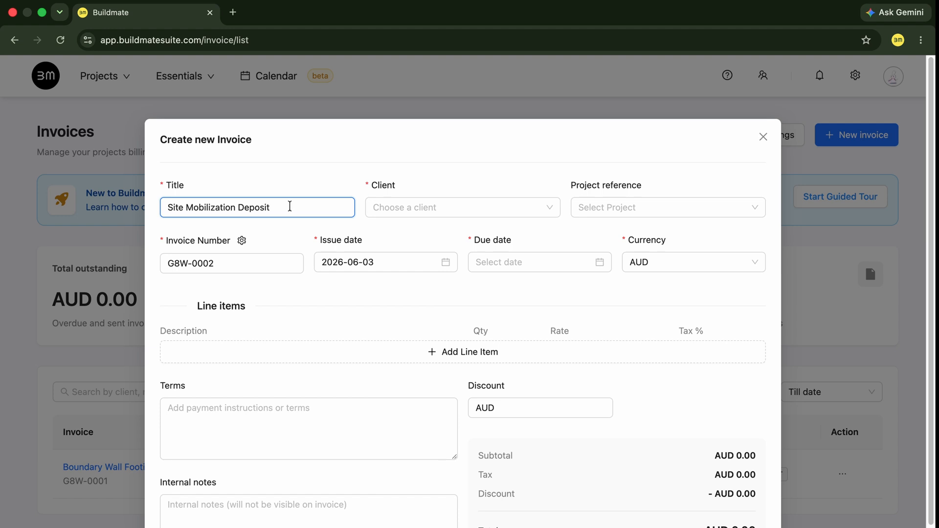
- Assign the invoice to the client Skyline Builders Pvt Ltd and reference the Urban Flagship Store project
{"action": "left_click", "coordinate": [426, 210]}
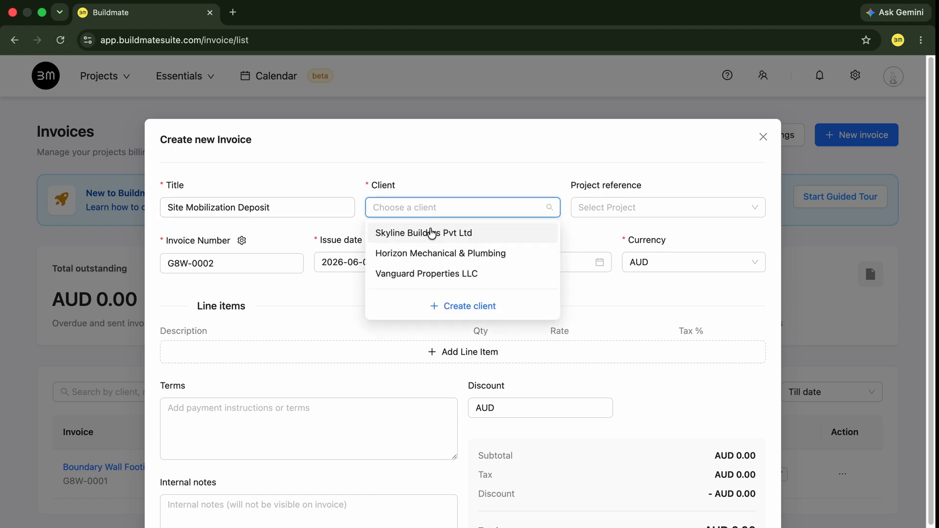
{"action": "left_click", "coordinate": [432, 231]}
{"action": "left_click", "coordinate": [622, 211]}
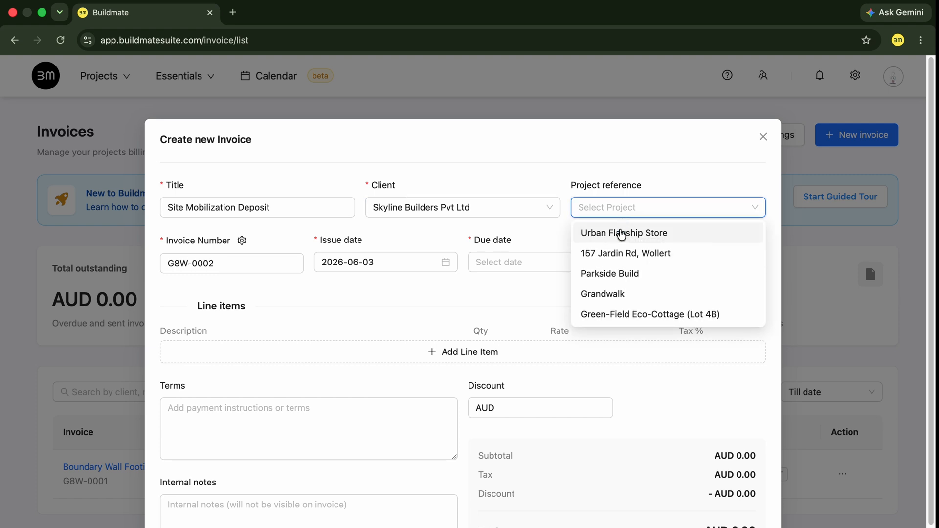
{"action": "left_click", "coordinate": [620, 233]}
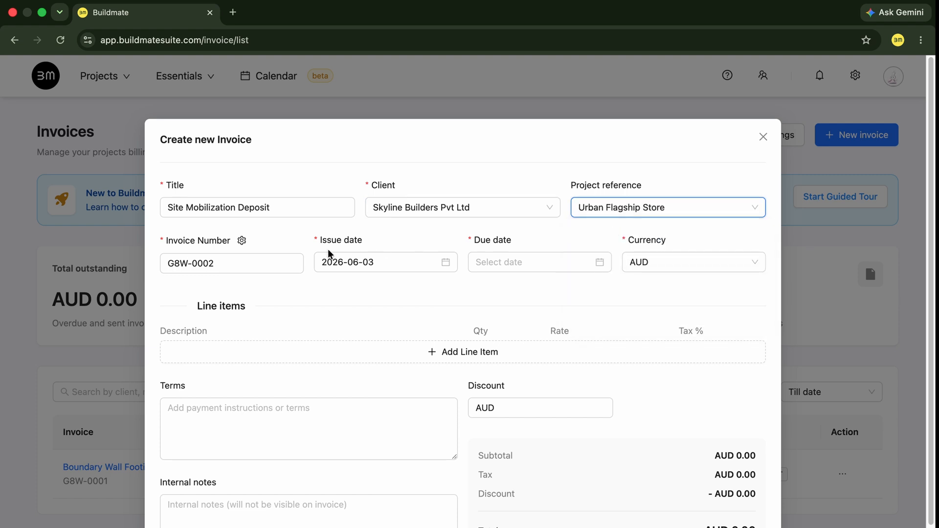
- Check the invoice number and its default prefix configuration
{"action": "left_click", "coordinate": [278, 260]}
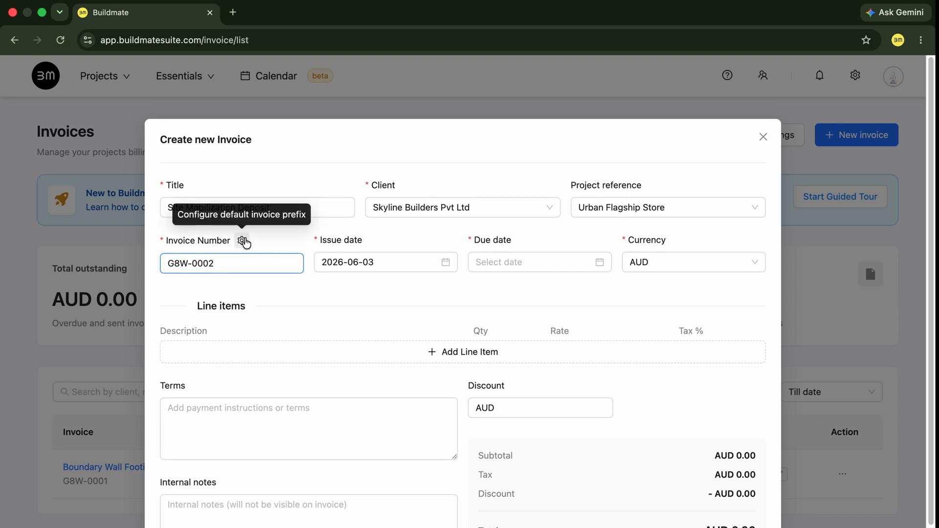
{"action": "left_click", "coordinate": [242, 241]}
{"action": "key", "text": "Escape"}
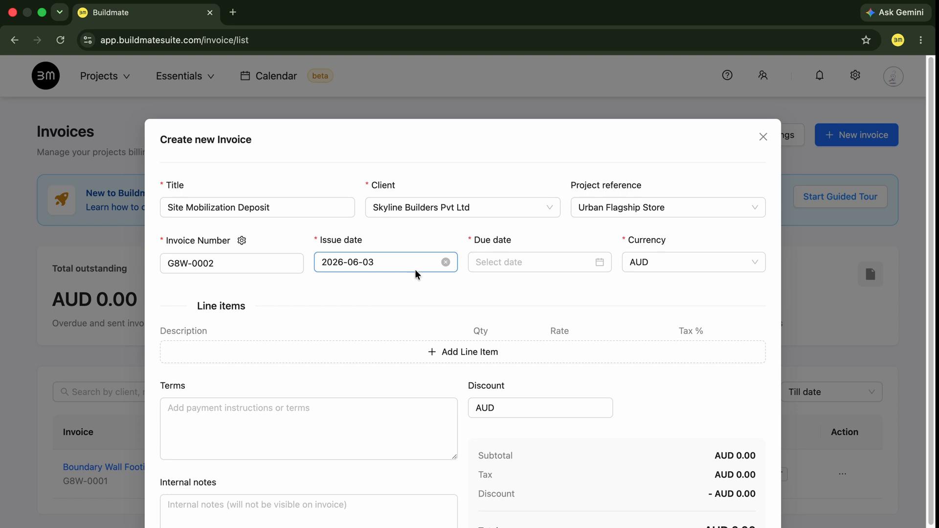
- Set the invoice's due date to 2026-06-17 and choose AUD as the currency
{"action": "left_click", "coordinate": [511, 261]}
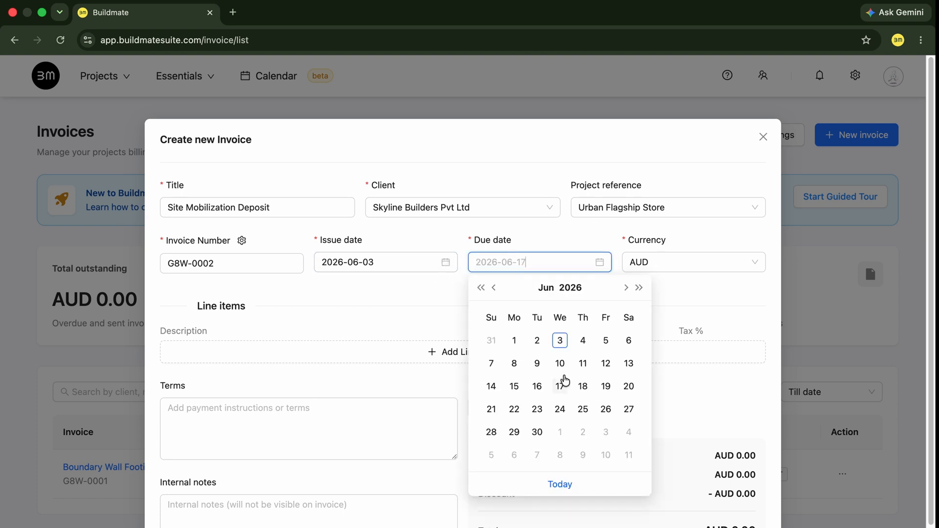
{"action": "left_click", "coordinate": [560, 386]}
{"action": "left_click", "coordinate": [675, 262]}
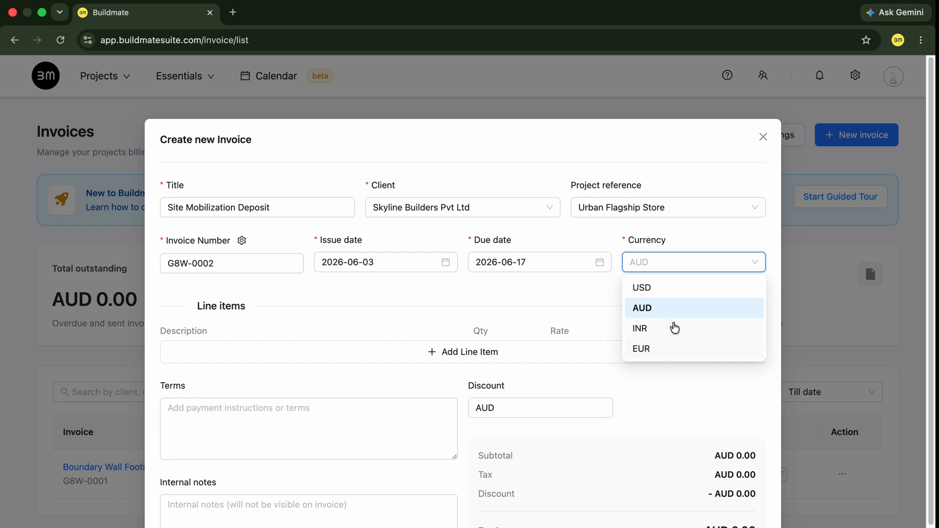
{"action": "left_click", "coordinate": [676, 315]}
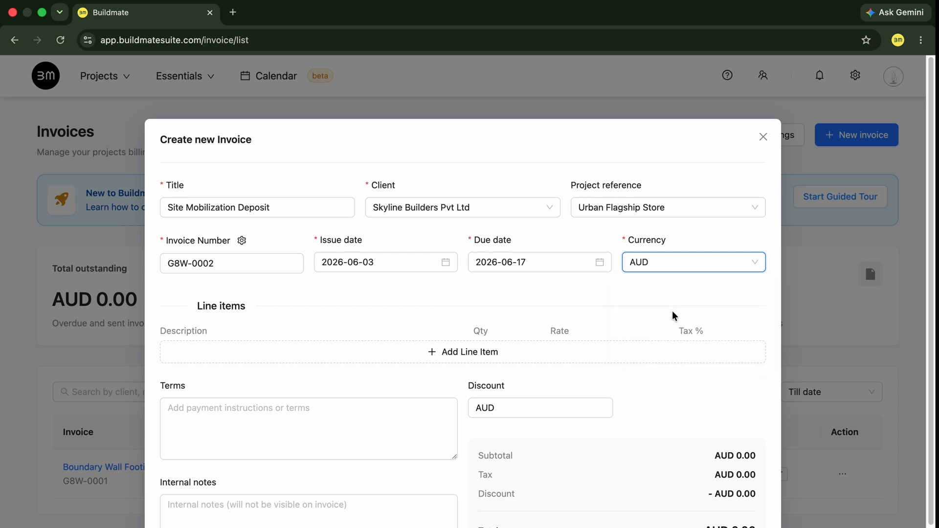
- Add a line item with the description "Temporary fencing setup"
{"action": "left_click_drag", "start_coordinate": [198, 312], "coordinate": [249, 316]}
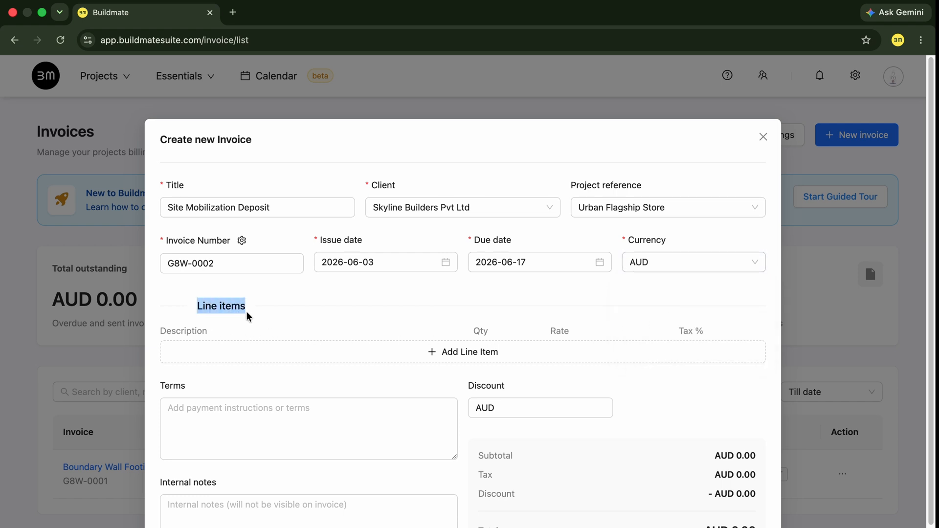
{"action": "left_click", "coordinate": [247, 317]}
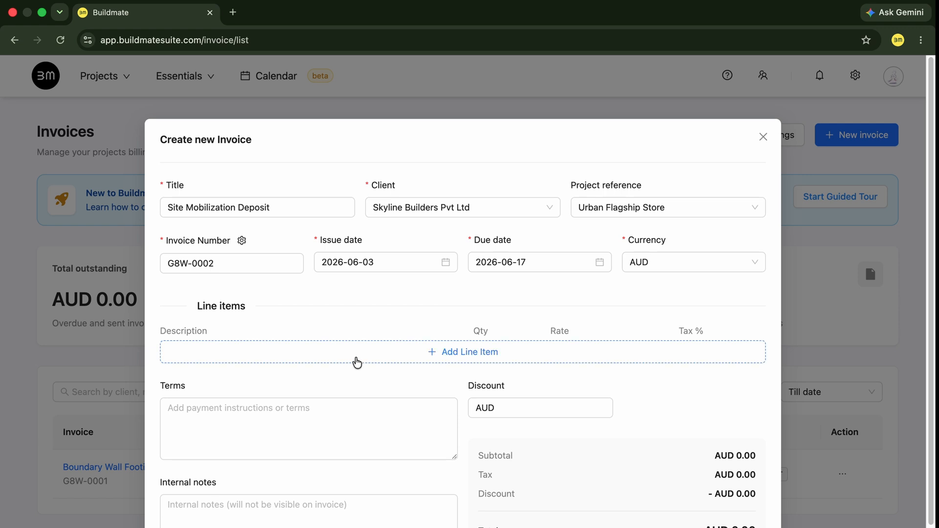
{"action": "left_click", "coordinate": [356, 356]}
{"action": "left_click", "coordinate": [357, 357]}
{"action": "type", "text": "Temp"}
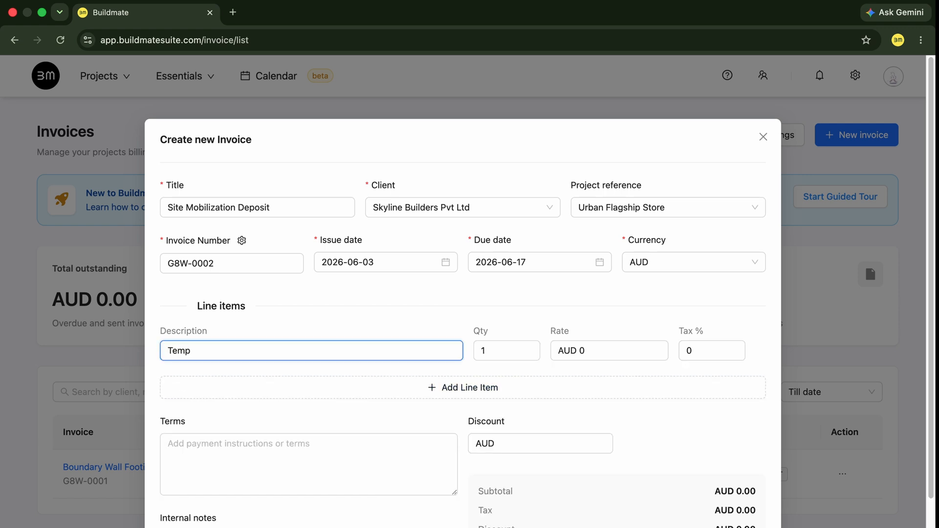
{"action": "type", "text": "orary fencing setup"}
- Give the fencing line item a quantity of 1, a rate of AUD 2500 and 10% tax
{"action": "left_click", "coordinate": [503, 352]}
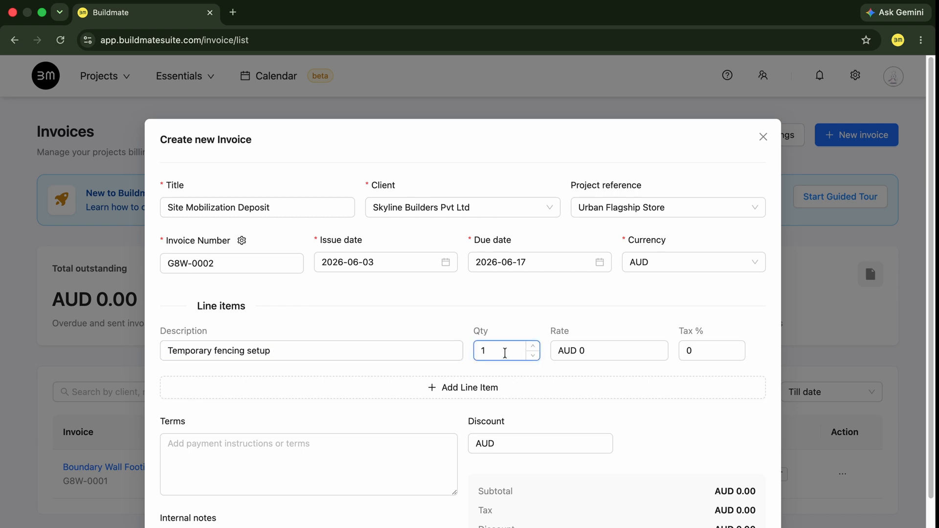
{"action": "left_click", "coordinate": [607, 352]}
{"action": "double_click", "coordinate": [607, 352]}
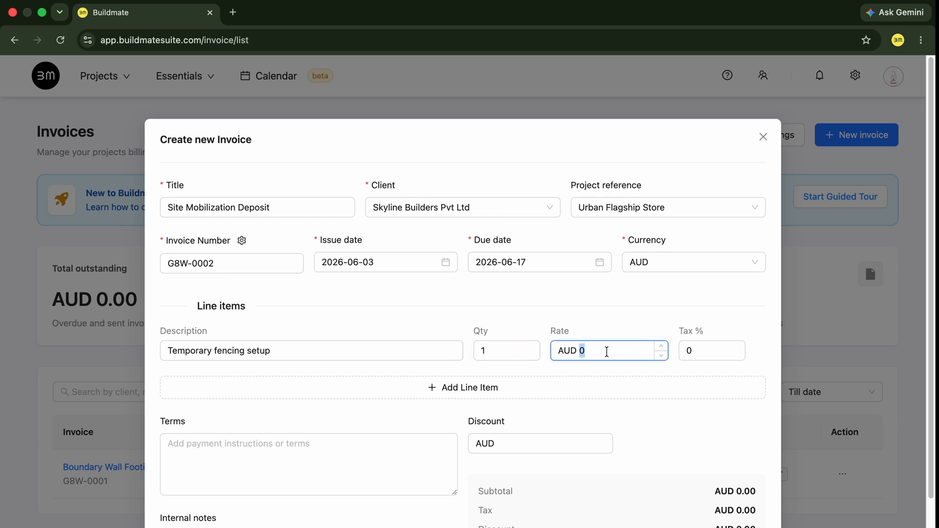
{"action": "type", "text": "2500"}
{"action": "left_click", "coordinate": [729, 353]}
{"action": "double_click", "coordinate": [702, 352]}
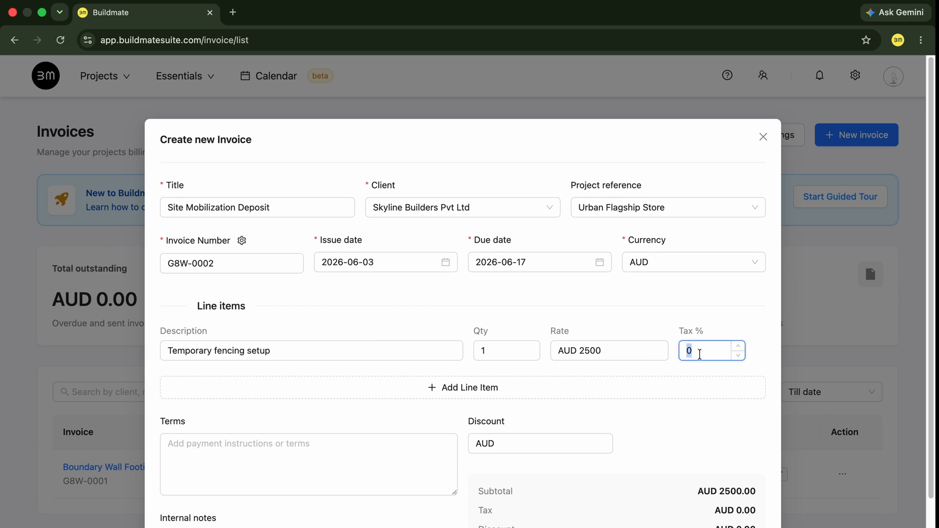
{"action": "type", "text": "10"}
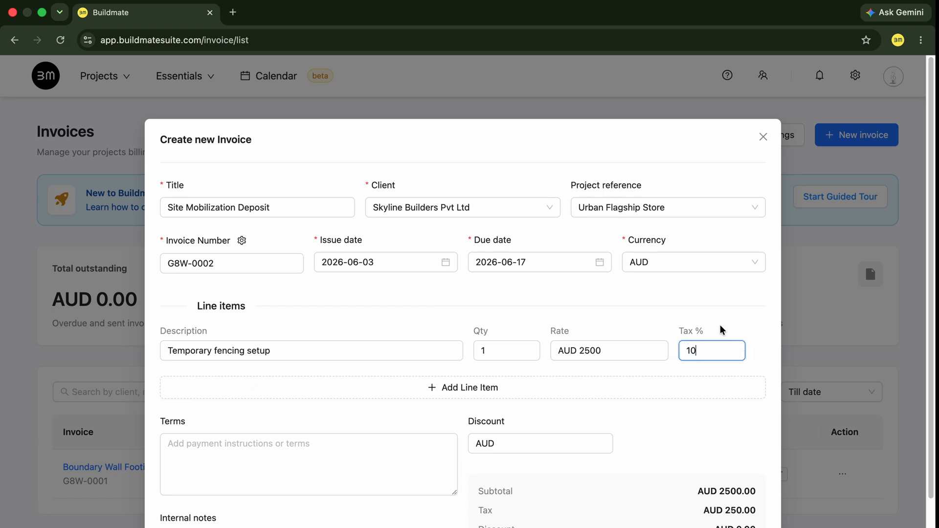
- Enter "50% payment due within 7 days of issue" as the invoice's payment terms
{"action": "scroll", "coordinate": [748, 389], "scroll_direction": "down", "scroll_amount": 3}
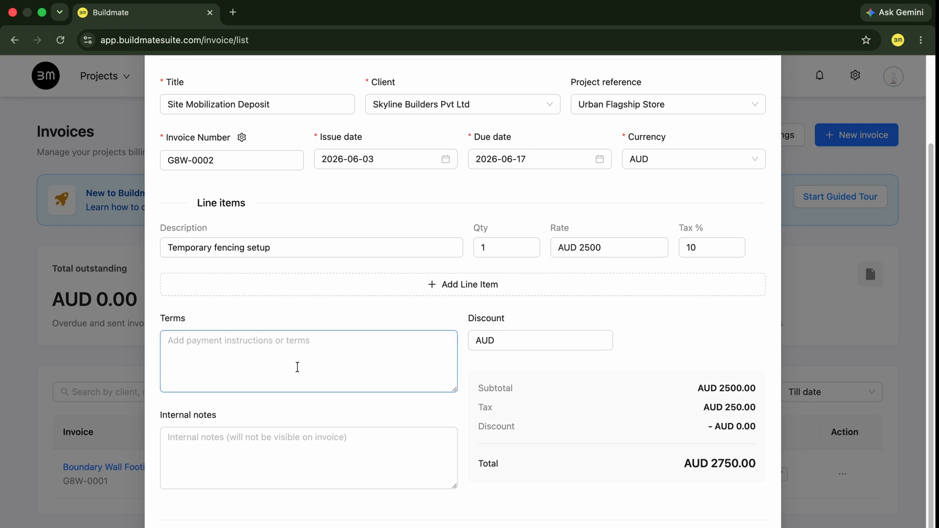
{"action": "left_click", "coordinate": [163, 319]}
{"action": "left_click_drag", "start_coordinate": [163, 319], "coordinate": [199, 320]}
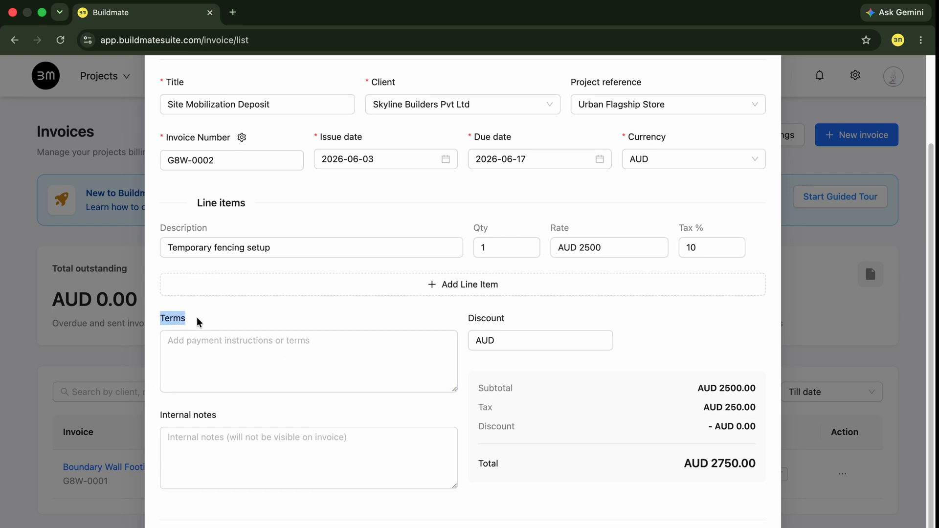
{"action": "left_click", "coordinate": [205, 343]}
{"action": "type", "text": "50% pa"}
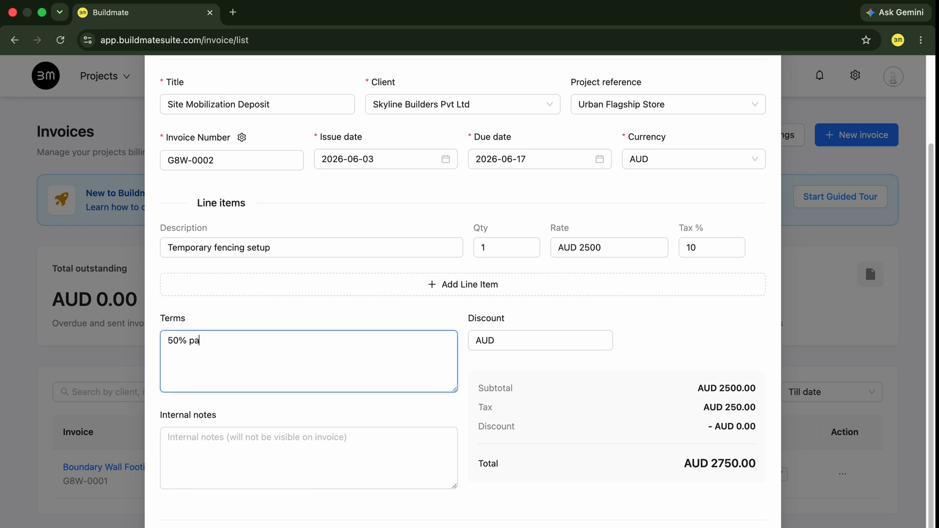
{"action": "type", "text": "yment due within 7 days of issue"}
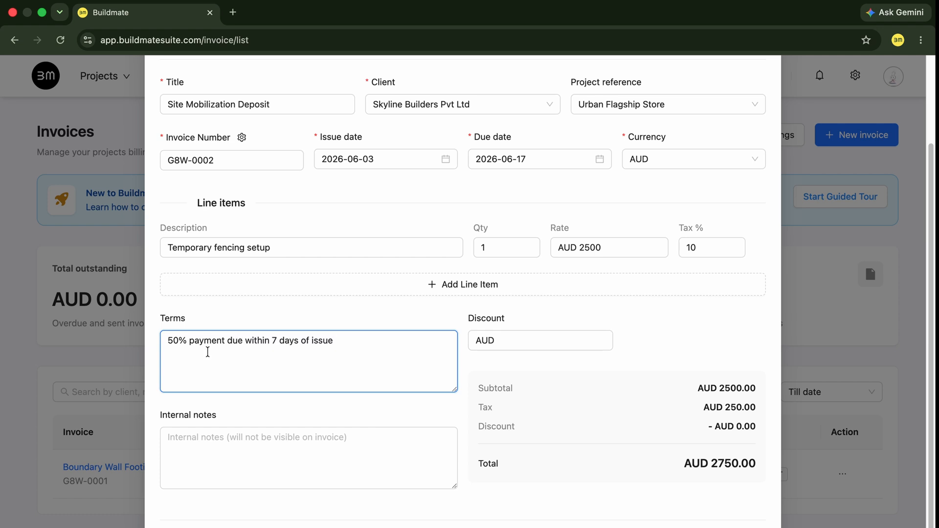
- Enter "First program claim for phase 1 setup" as the invoice's internal note
{"action": "left_click", "coordinate": [227, 419]}
{"action": "left_click_drag", "start_coordinate": [161, 415], "coordinate": [223, 421]}
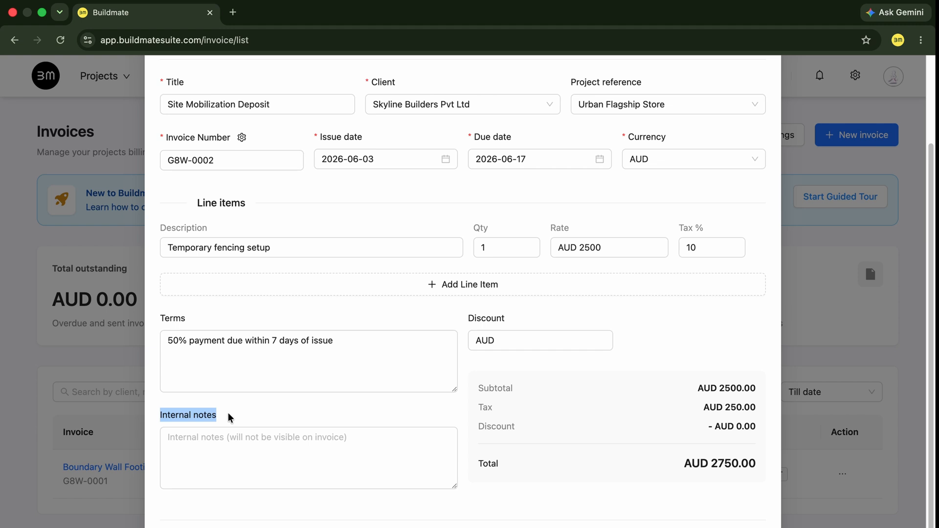
{"action": "left_click", "coordinate": [220, 438]}
{"action": "type", "text": "First program claim for phase 1 setup"}
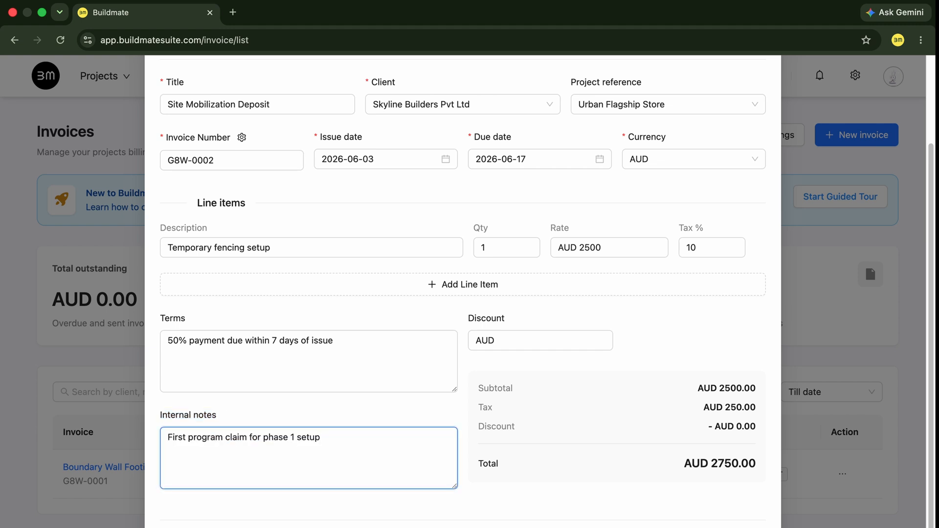
- Apply a discount of AUD 100 and save the invoice
{"action": "left_click", "coordinate": [570, 342]}
{"action": "type", "text": "10"}
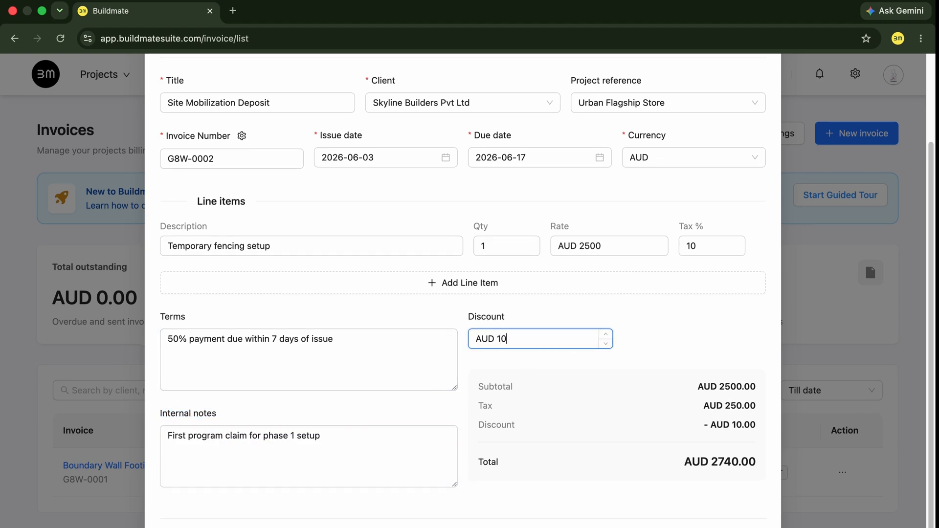
{"action": "type", "text": "0"}
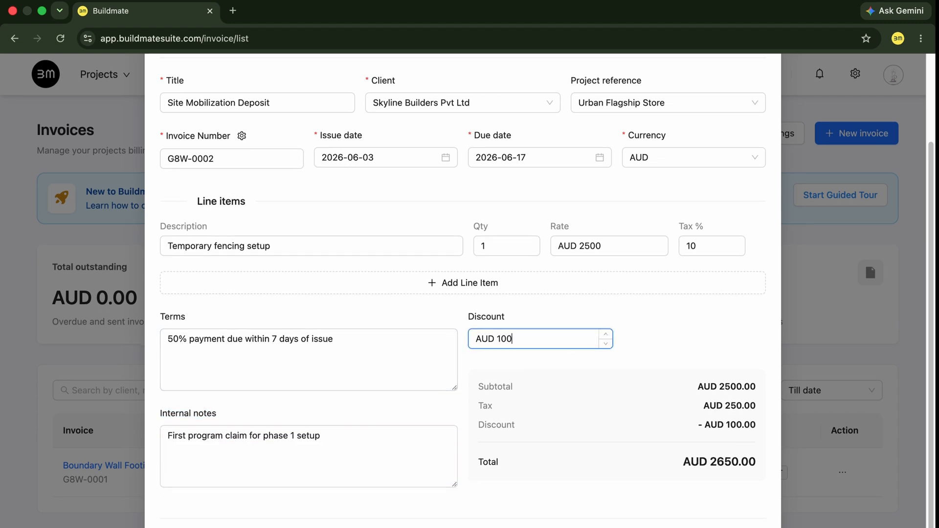
{"action": "left_click", "coordinate": [678, 449]}
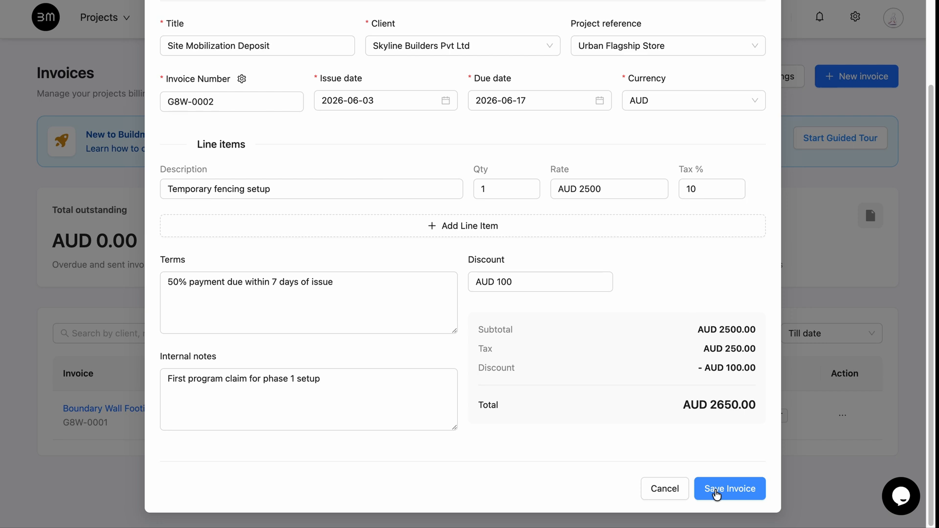
{"action": "left_click", "coordinate": [716, 489]}
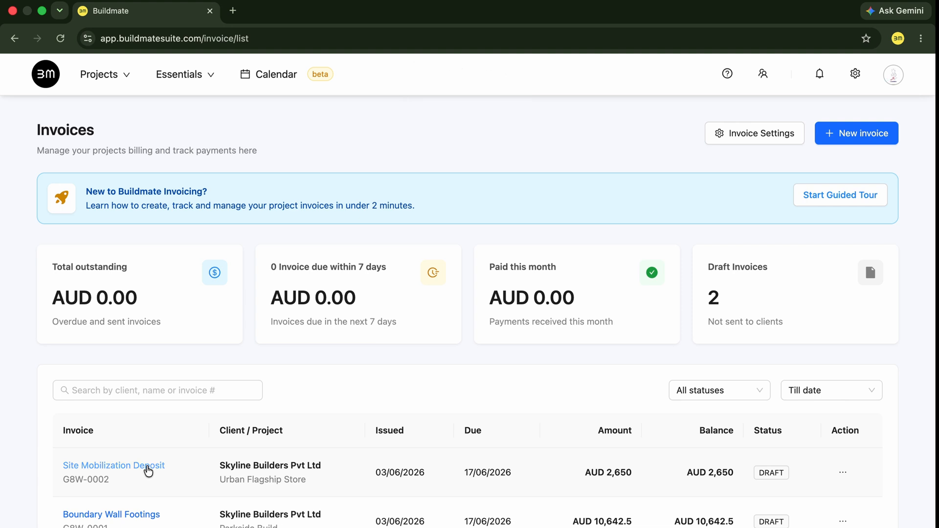
- Open the saved Site Mobilization Deposit invoice for editing and look at its invoice details
{"action": "left_click", "coordinate": [143, 469]}
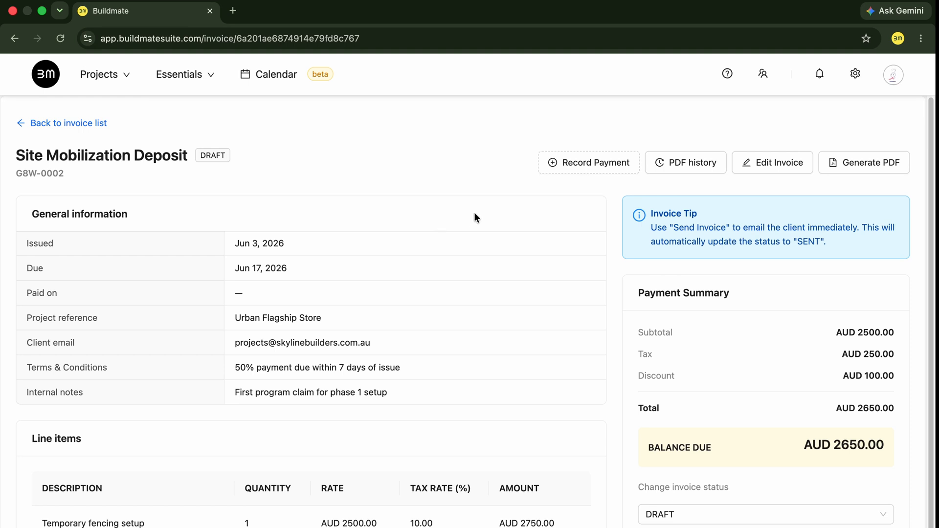
{"action": "left_click", "coordinate": [783, 161]}
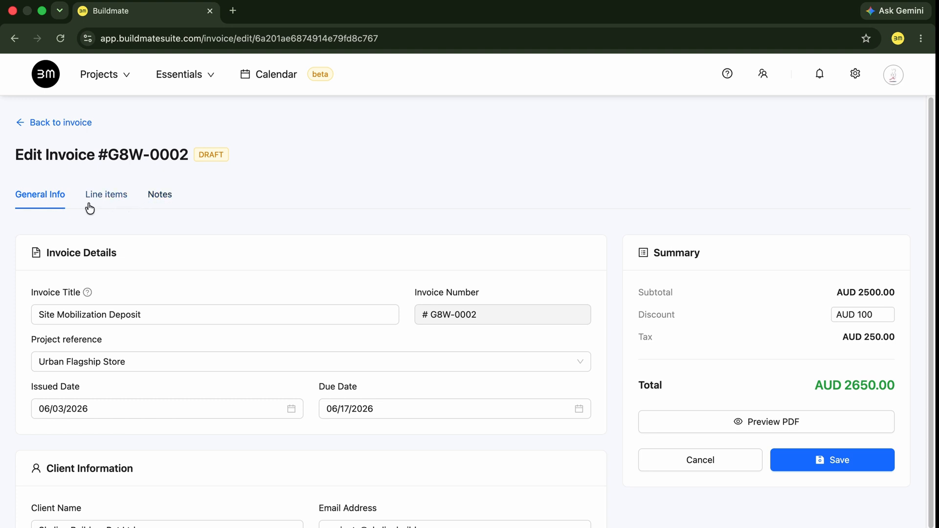
{"action": "left_click_drag", "start_coordinate": [46, 252], "coordinate": [131, 258]}
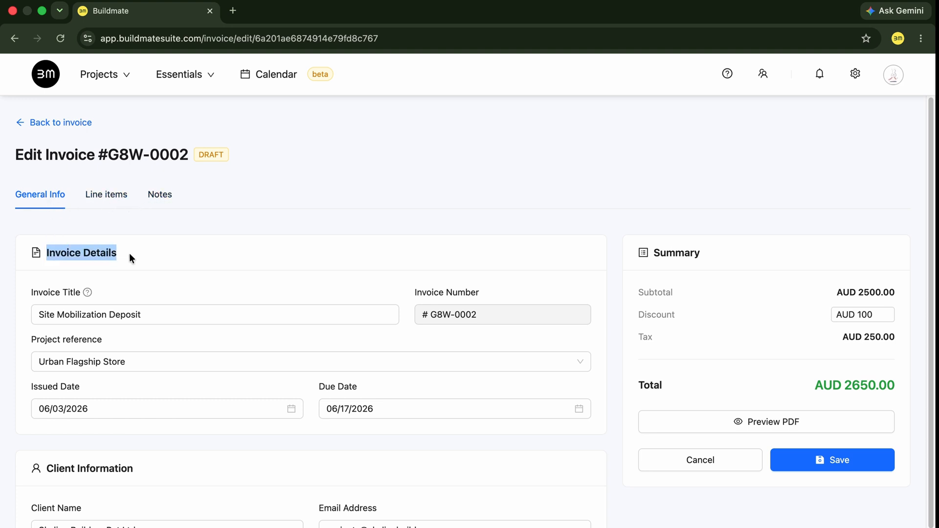
- Set the invoice's project reference to Parkside Build, keeping the invoice title Site Mobilization Deposit
{"action": "triple_click", "coordinate": [163, 313]}
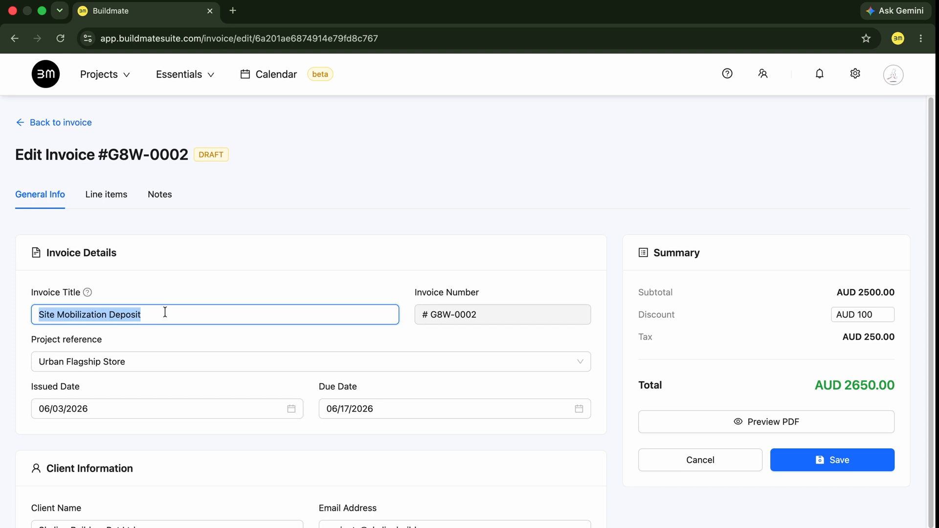
{"action": "left_click", "coordinate": [167, 314]}
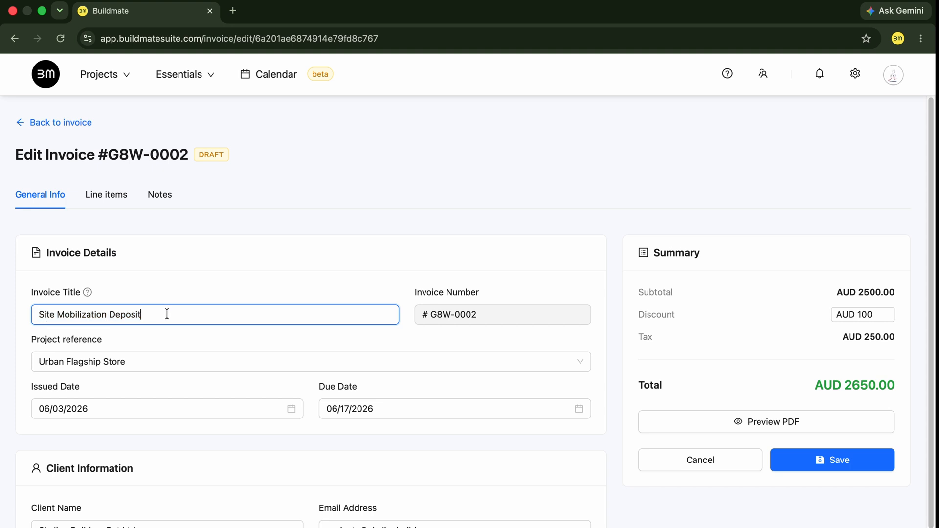
{"action": "left_click", "coordinate": [276, 370]}
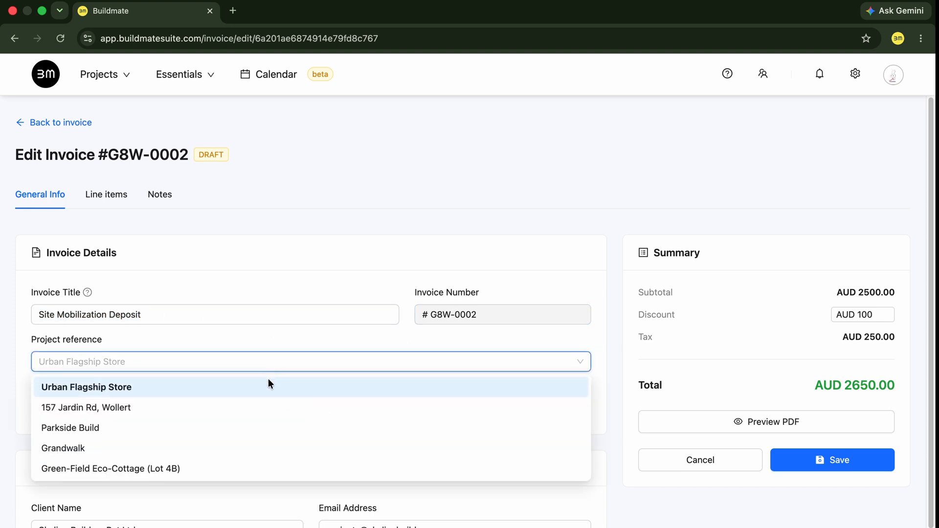
{"action": "left_click", "coordinate": [265, 427]}
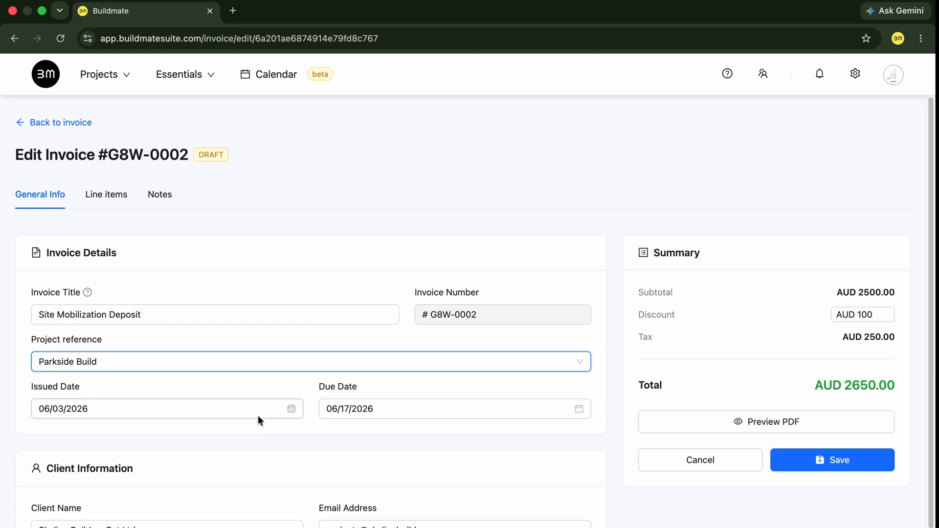
- Look over the invoice's due date, client information, line items and notes, and save the edited invoice
{"action": "left_click", "coordinate": [389, 416]}
{"action": "scroll", "coordinate": [389, 417], "scroll_direction": "down", "scroll_amount": 3}
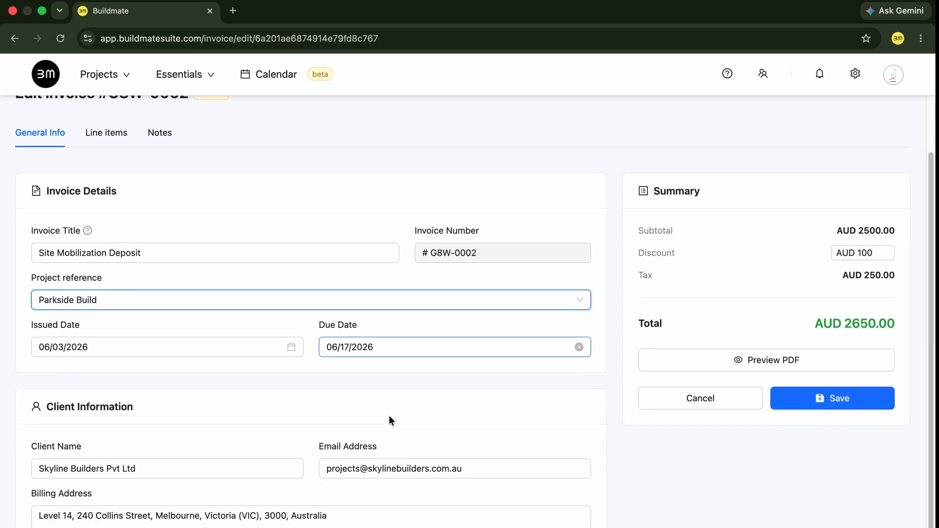
{"action": "left_click", "coordinate": [388, 415]}
{"action": "left_click_drag", "start_coordinate": [37, 410], "coordinate": [150, 409]}
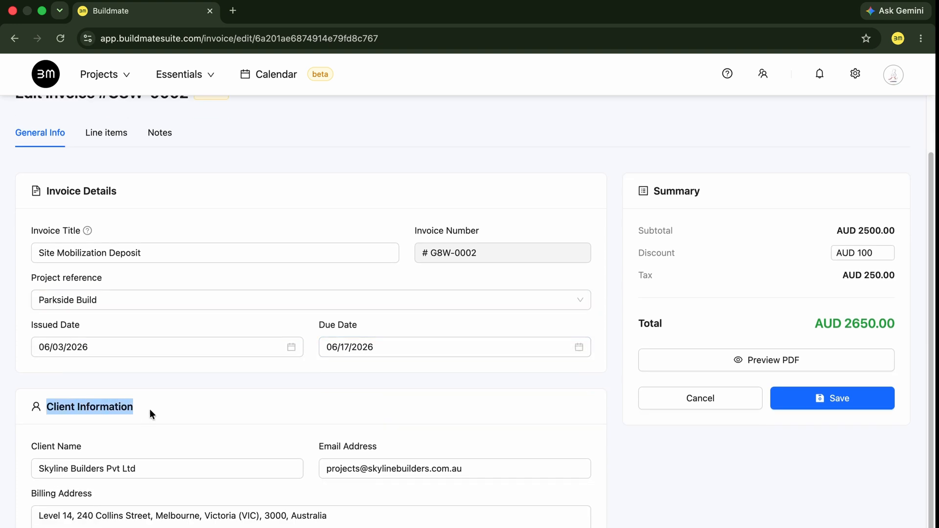
{"action": "left_click", "coordinate": [150, 409]}
{"action": "scroll", "coordinate": [150, 409], "scroll_direction": "up", "scroll_amount": 2}
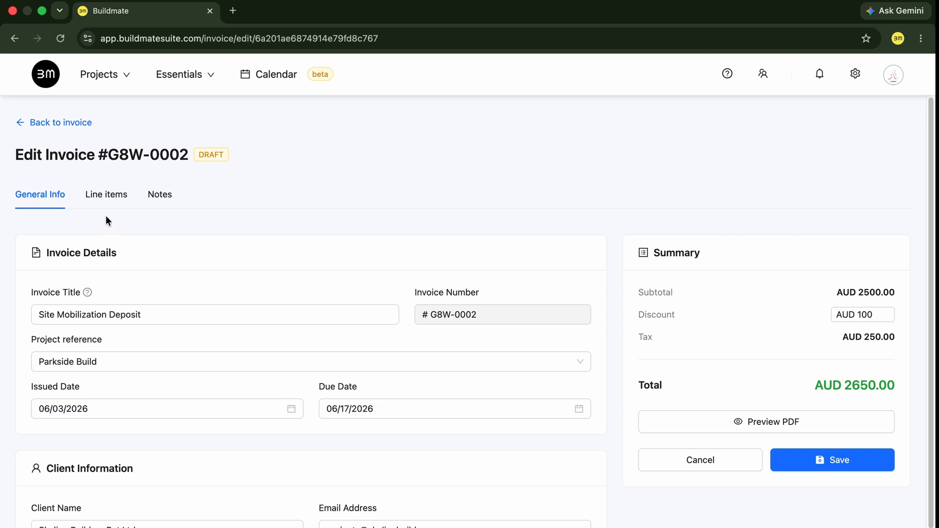
{"action": "left_click", "coordinate": [107, 201]}
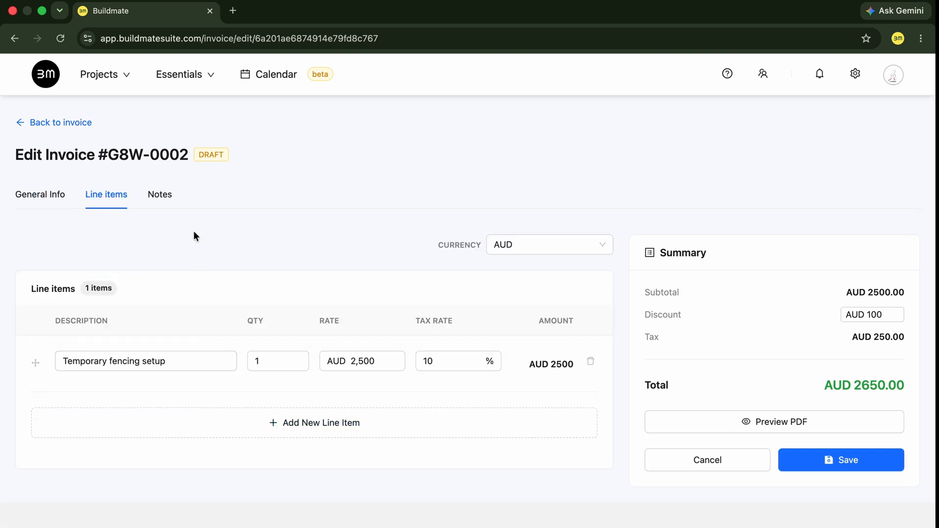
{"action": "left_click", "coordinate": [166, 196]}
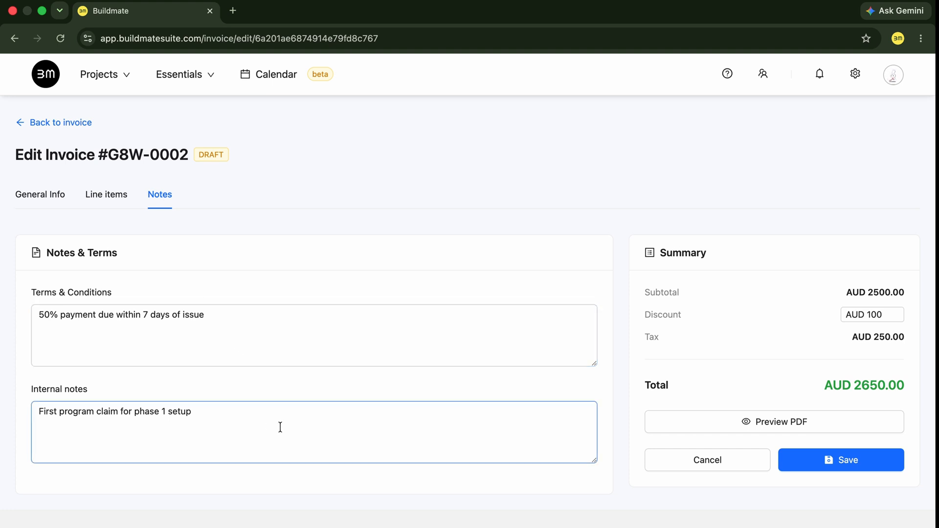
{"action": "left_click", "coordinate": [830, 457]}
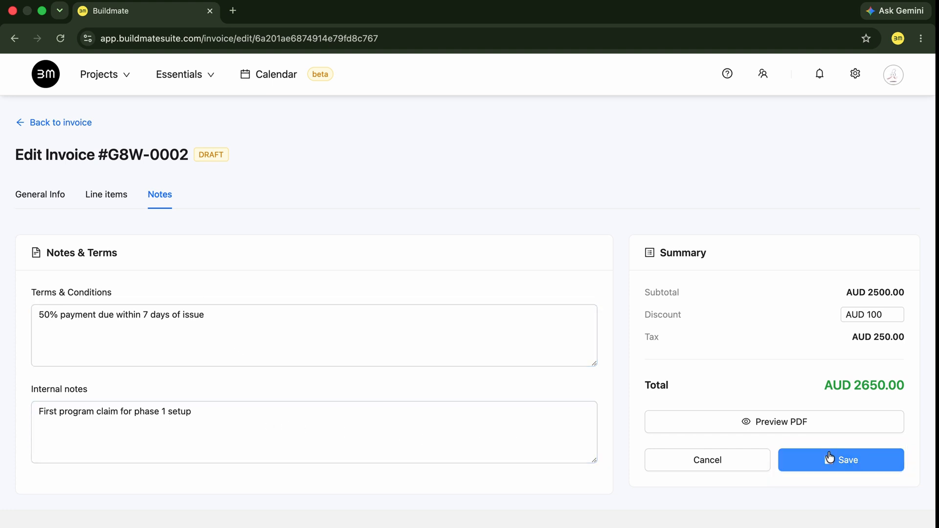
{"action": "left_click", "coordinate": [828, 458]}
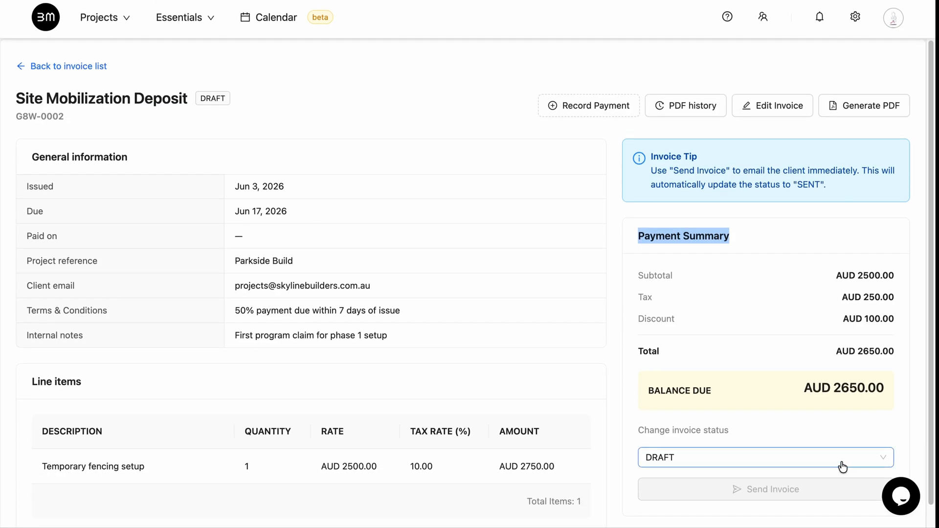
- Look at the status options available for the invoice and at the requirement for sending it
{"action": "left_click", "coordinate": [842, 467]}
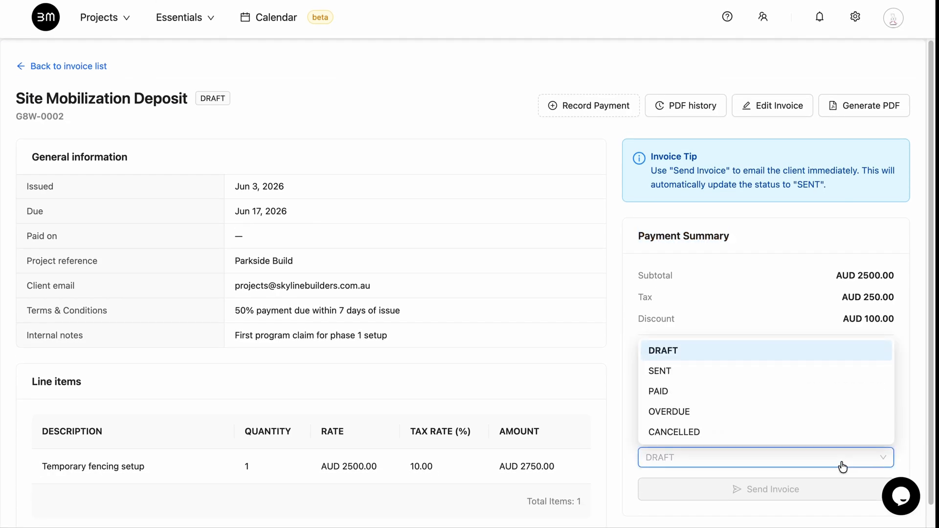
{"action": "left_click", "coordinate": [842, 467]}
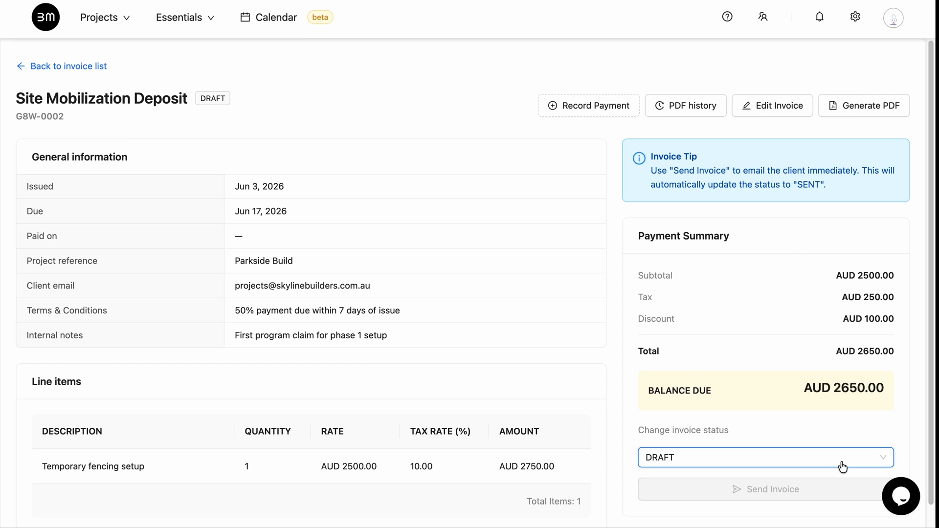
{"action": "mouse_move", "coordinate": [784, 495]}
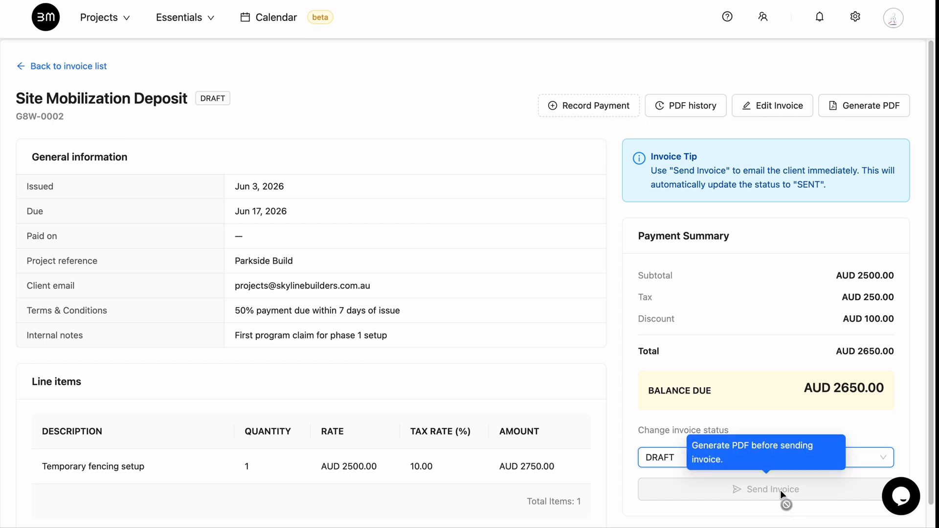
- Generate the invoice PDF in the linked Invoices folder with the file title G8W-0002.pdf
{"action": "left_click", "coordinate": [873, 109]}
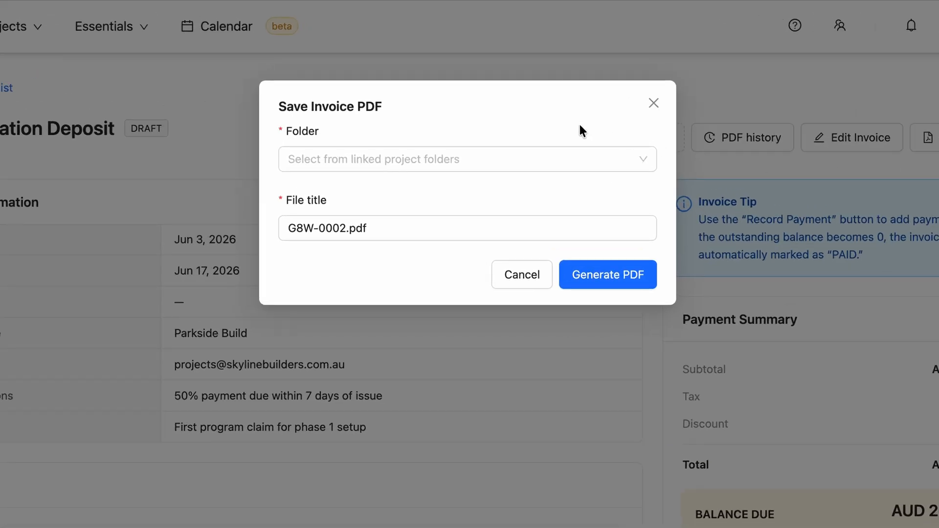
{"action": "left_click", "coordinate": [508, 159]}
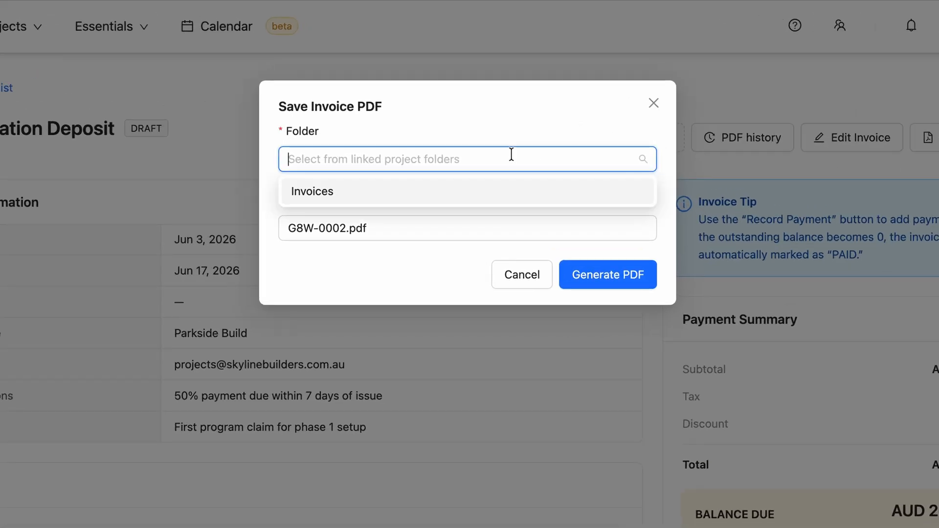
{"action": "left_click", "coordinate": [493, 191]}
{"action": "left_click", "coordinate": [465, 222]}
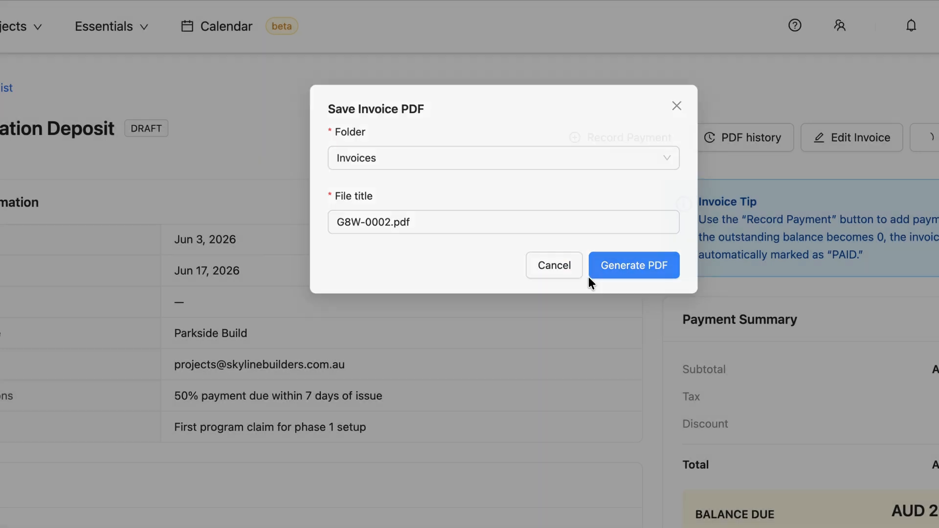
{"action": "left_click", "coordinate": [567, 280]}
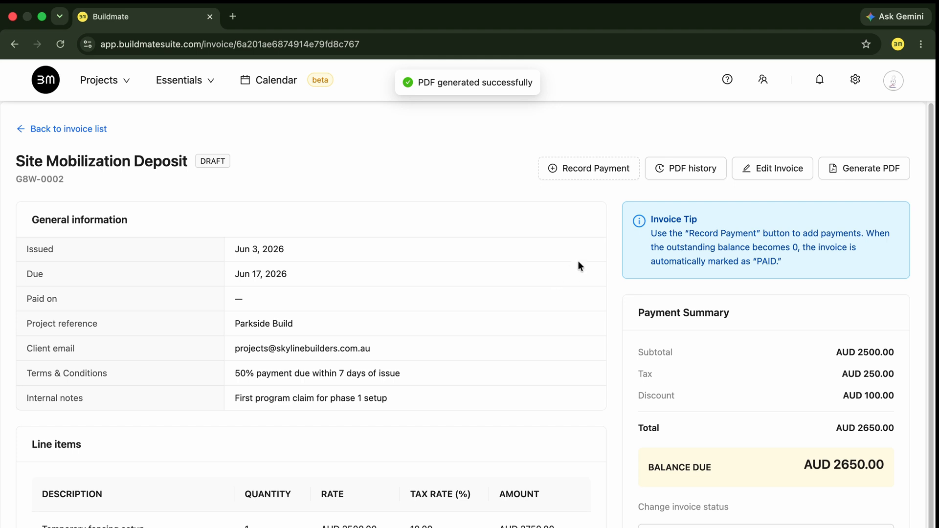
- Download the generated invoice PDF from its PDF history and close the history
{"action": "left_click", "coordinate": [706, 170]}
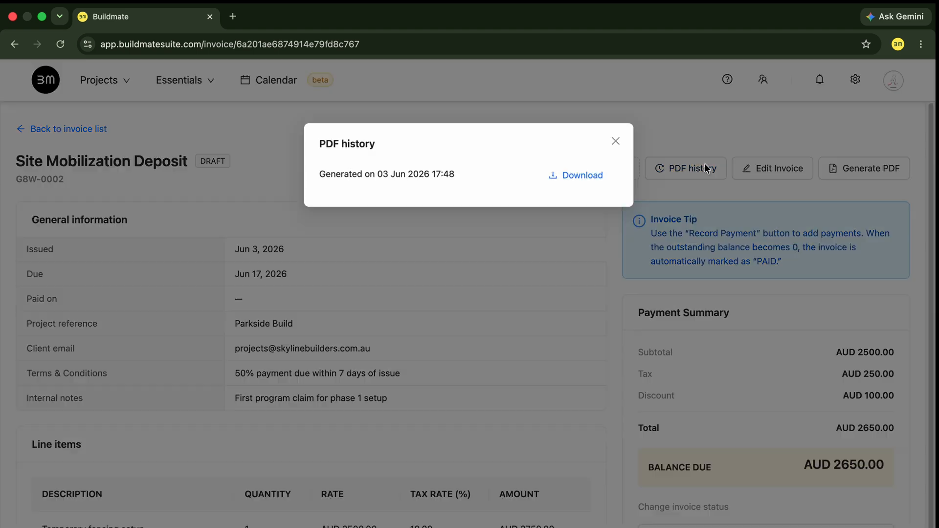
{"action": "left_click", "coordinate": [584, 176]}
{"action": "left_click", "coordinate": [615, 143]}
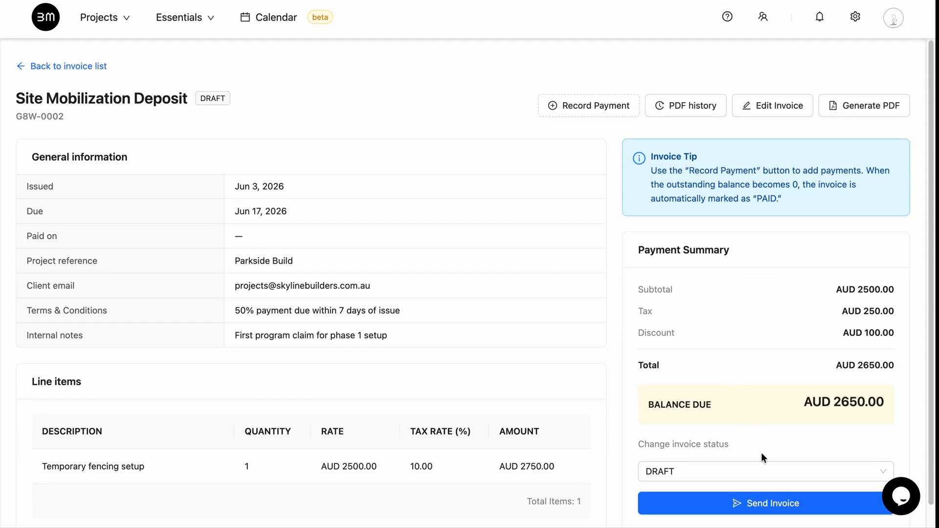
- Email the invoice with its PDF attached to the client's e-mail address, checking the recipient before sending
{"action": "left_click", "coordinate": [776, 494]}
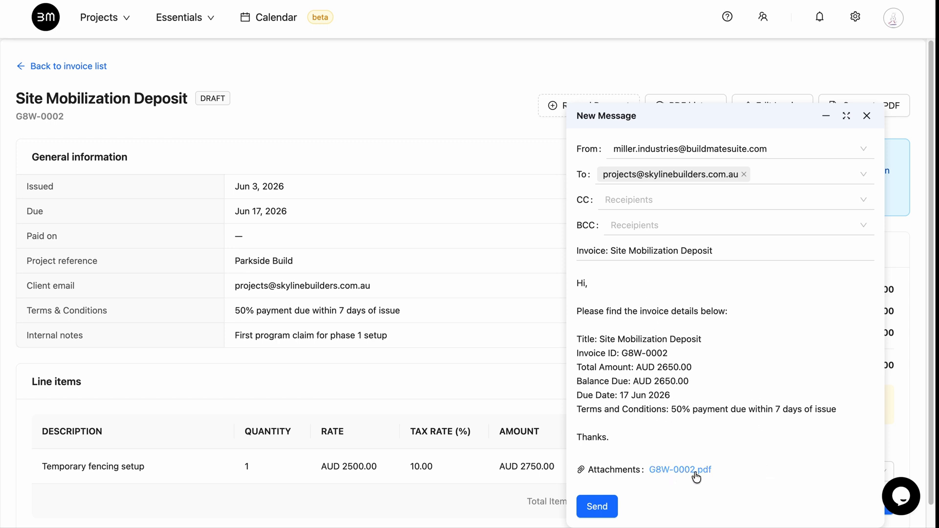
{"action": "left_click", "coordinate": [693, 172]}
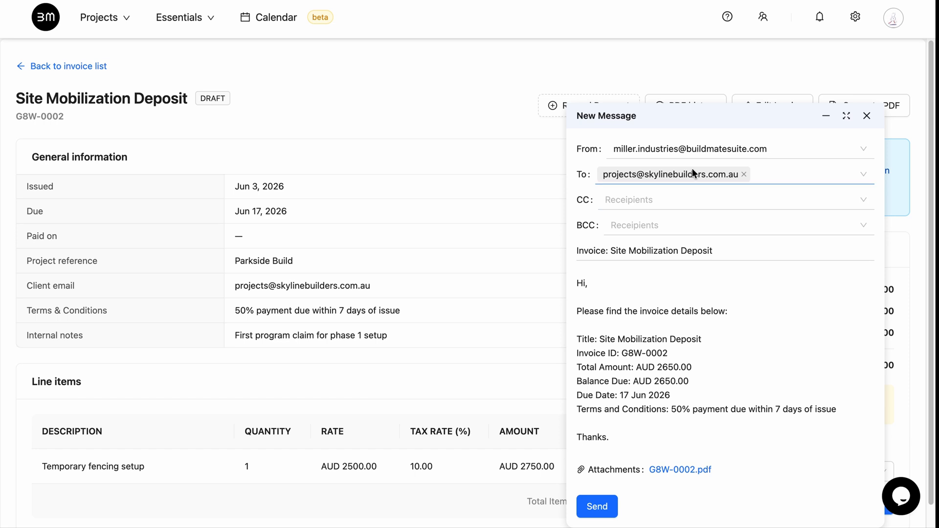
{"action": "left_click", "coordinate": [693, 172]}
{"action": "left_click", "coordinate": [693, 172]}
{"action": "left_click", "coordinate": [603, 505]}
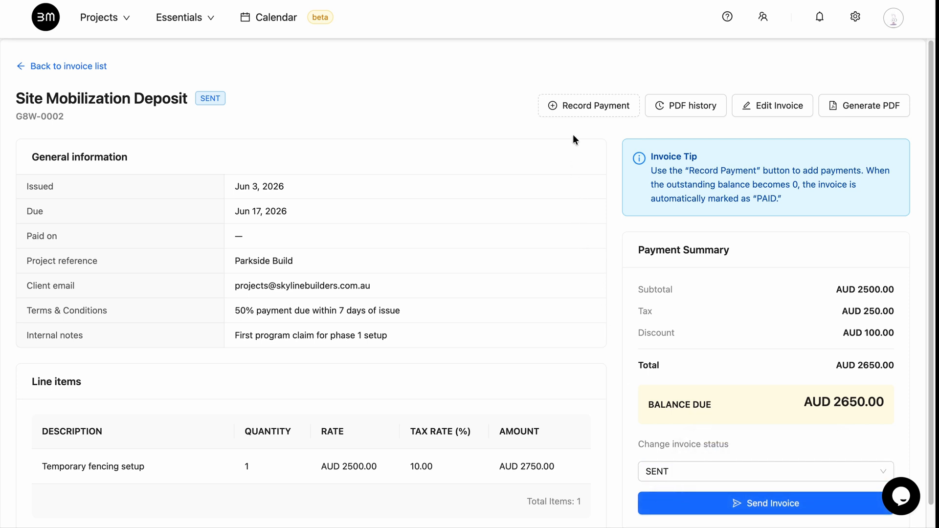
- Change the invoice's status to PAID so that its payment can be recorded
{"action": "left_click", "coordinate": [576, 107]}
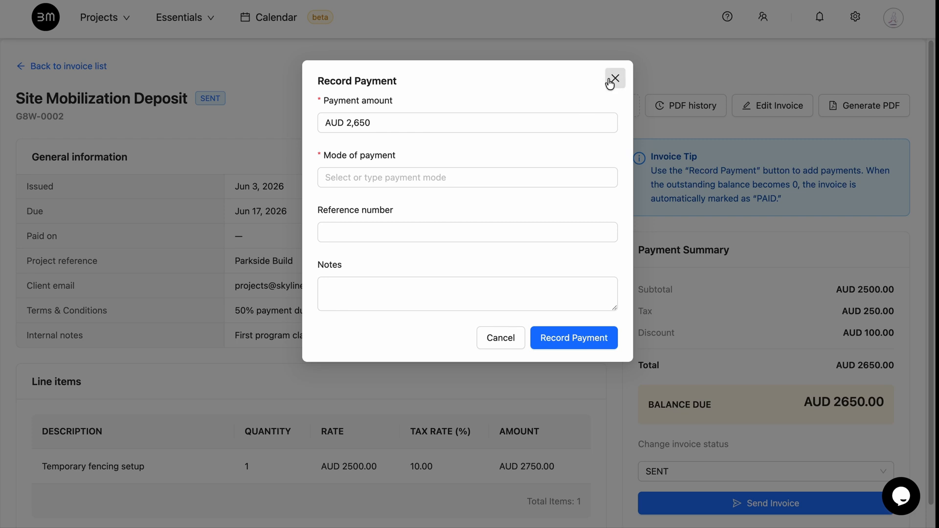
{"action": "left_click", "coordinate": [614, 78]}
{"action": "left_click", "coordinate": [719, 473]}
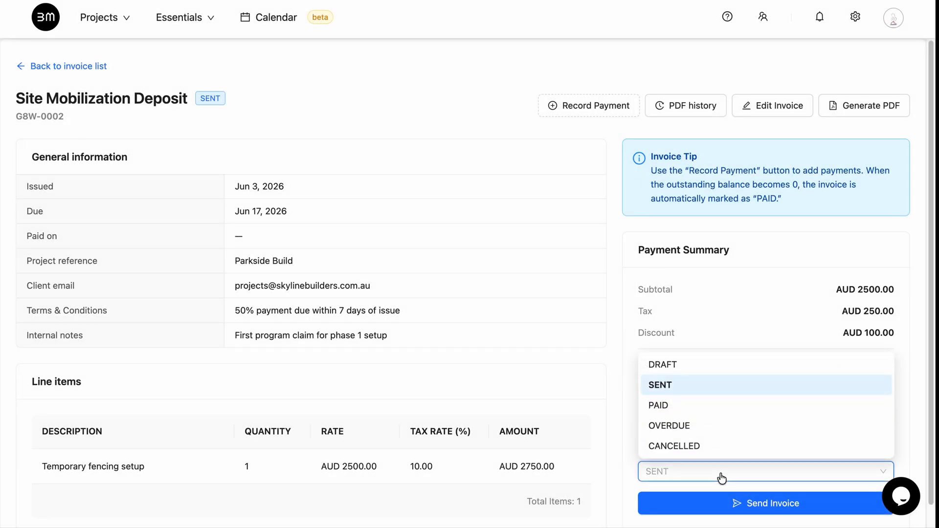
{"action": "left_click", "coordinate": [725, 407]}
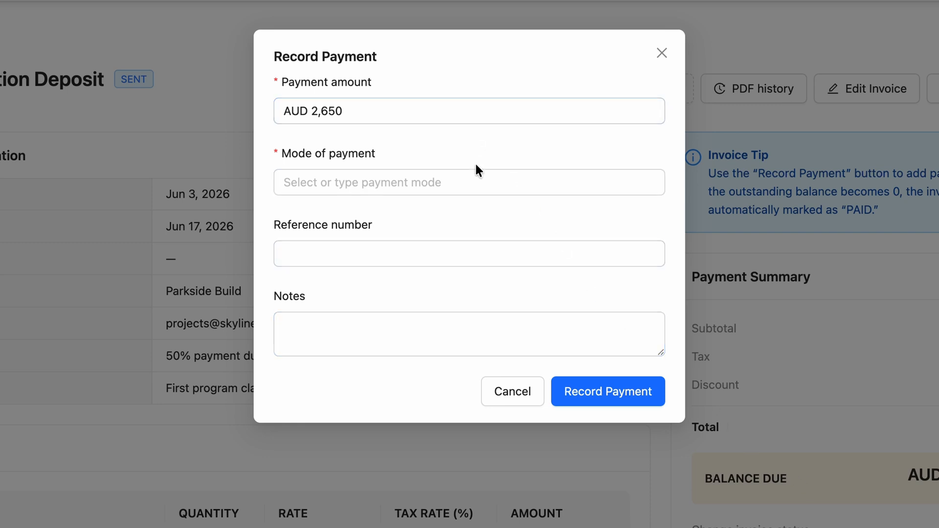
- Record the full payment as Cash with reference number CSH-0001 and the note "Cash deposit received for phase 1 site mobilization progress claim"
{"action": "left_click", "coordinate": [476, 183]}
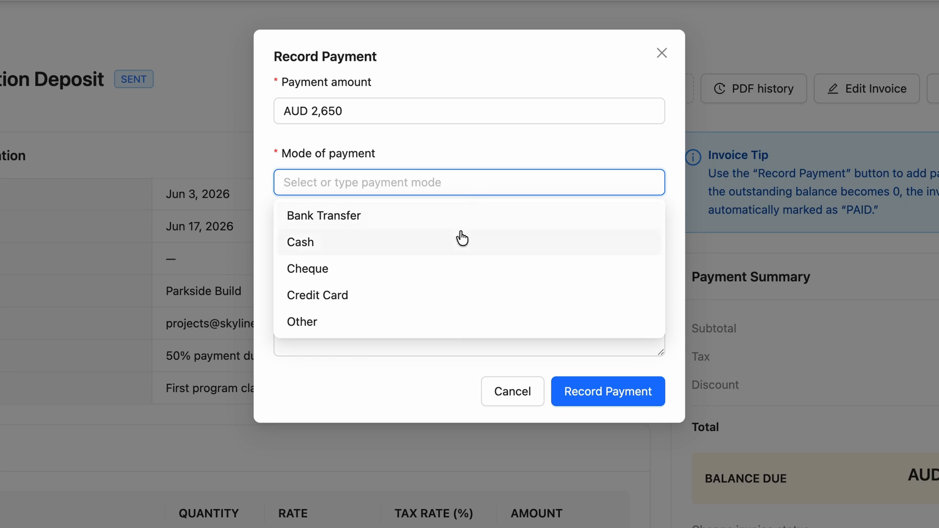
{"action": "left_click", "coordinate": [462, 239]}
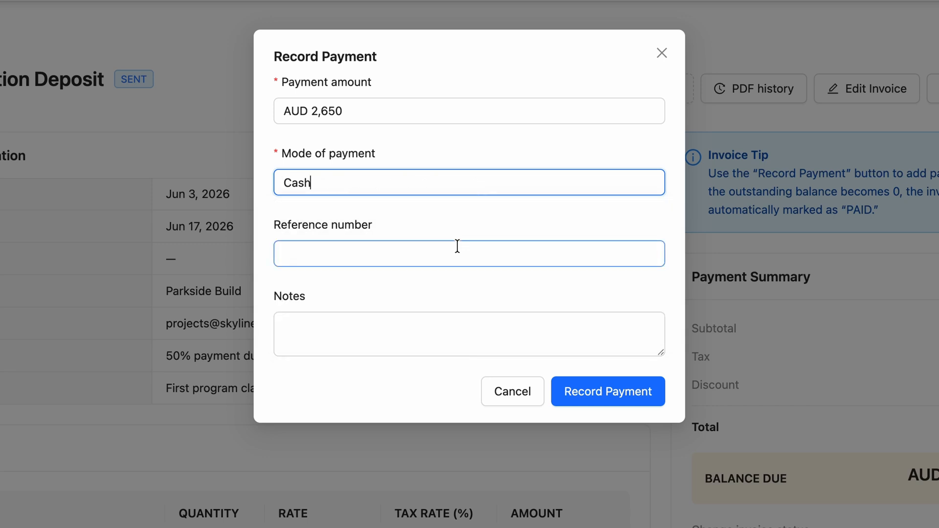
{"action": "left_click", "coordinate": [457, 246]}
{"action": "type", "text": "CSH-"}
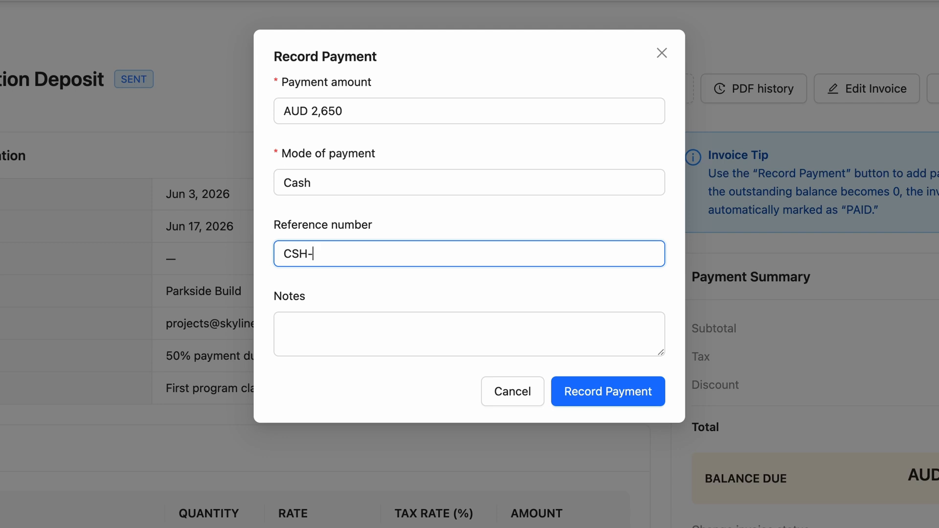
{"action": "type", "text": "0001"}
{"action": "left_click", "coordinate": [458, 319]}
{"action": "type", "text": "Cash deposit received for phase 1 site mobilization progress claim"}
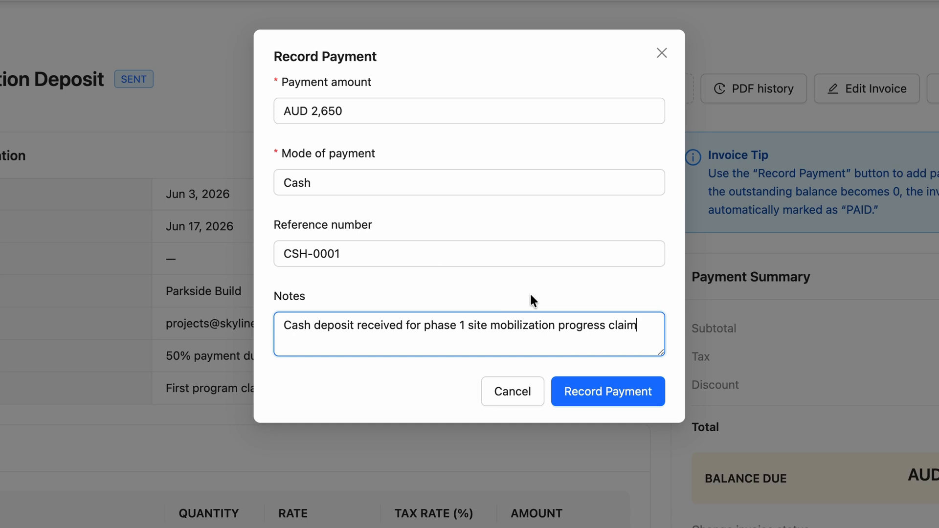
{"action": "left_click", "coordinate": [603, 391]}
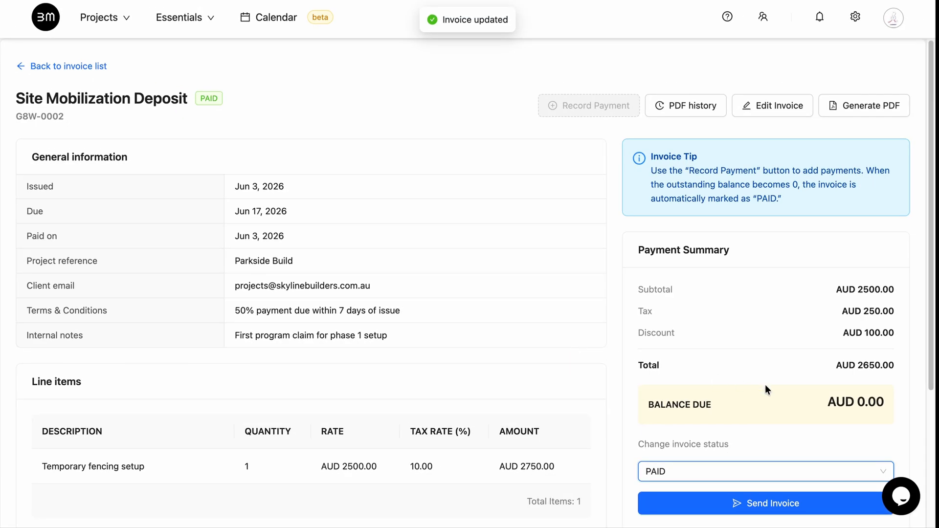